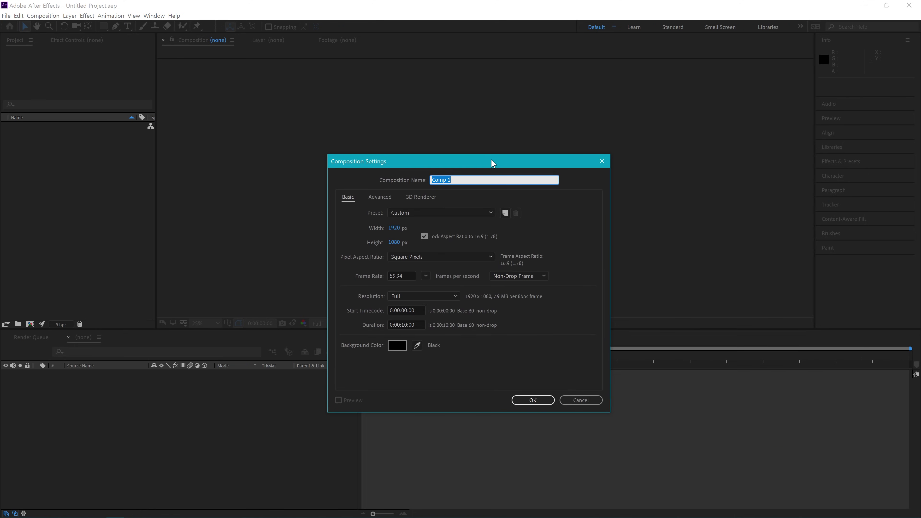
Create a 1920 x 1080 composition with a frame rate of 29.97 fps and a duration of 10 seconds
left_click(425, 277)
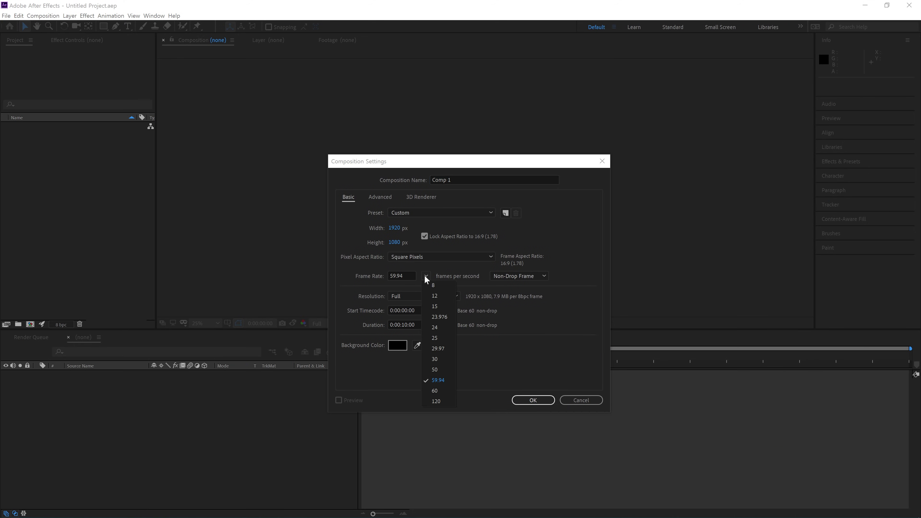
left_click(443, 348)
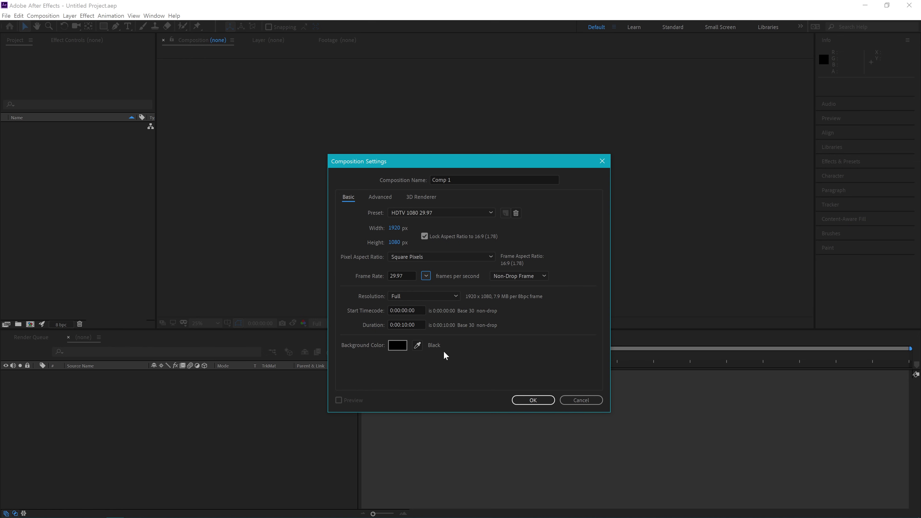
left_click(423, 324)
left_click(488, 374)
left_click(539, 399)
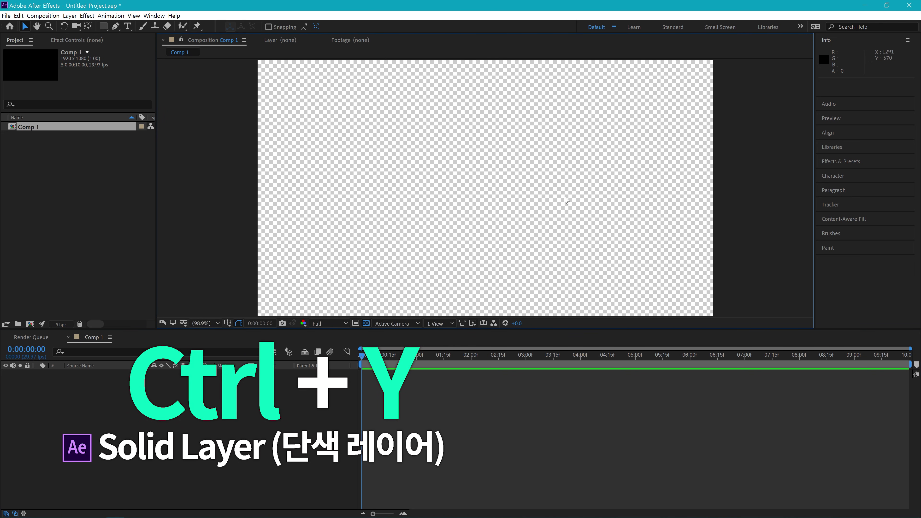
Add a black solid layer sized to match the composition
key("ctrl+y")
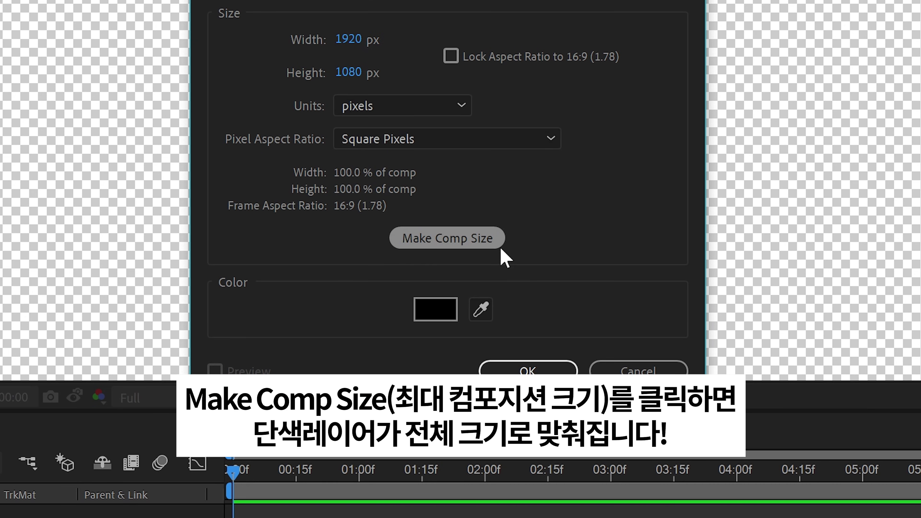
left_click(465, 257)
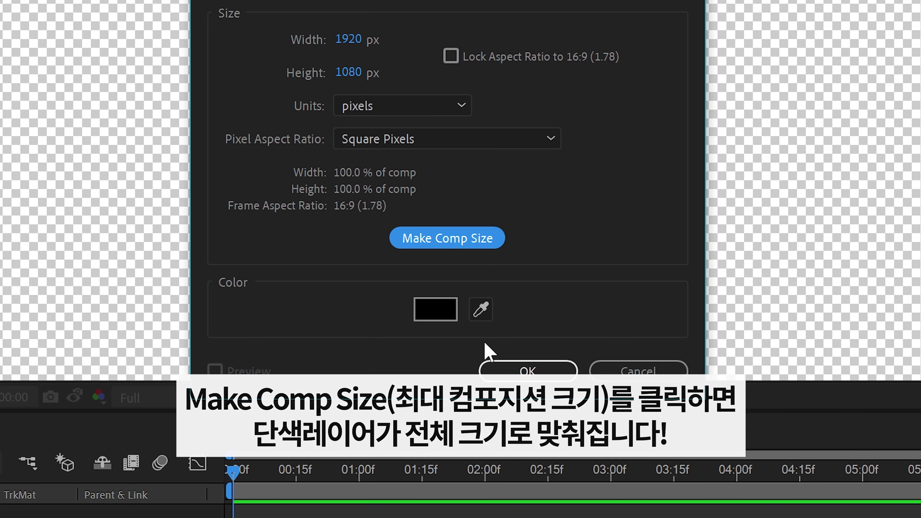
left_click(510, 377)
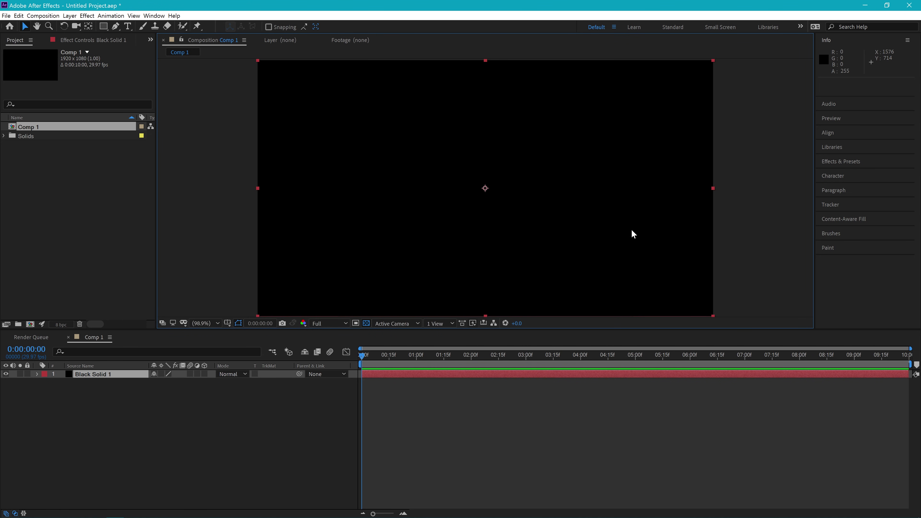
Find the CC Particle World effect and apply it to the black solid
left_click(863, 162)
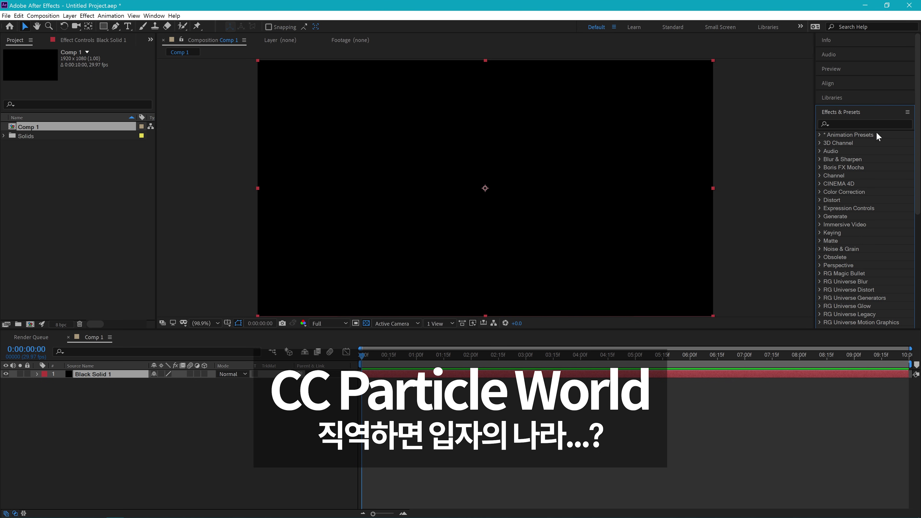
left_click(872, 124)
type("cc pa")
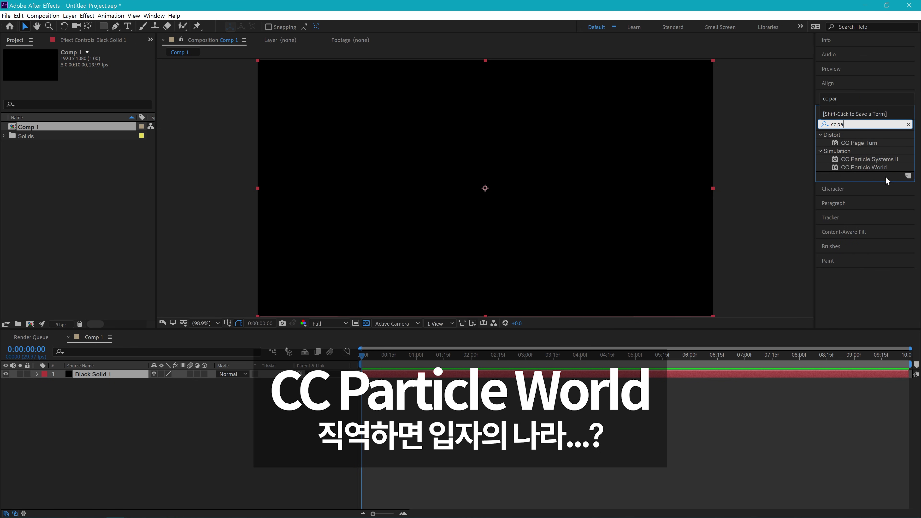
left_click_drag(870, 167, 465, 192)
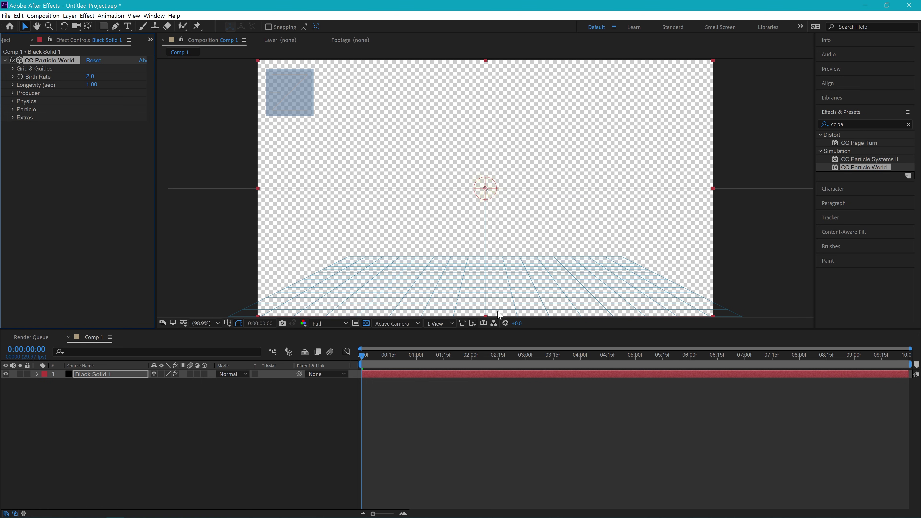
Turn off the transparency grid in the composition view and preview the default particle animation
left_click(366, 322)
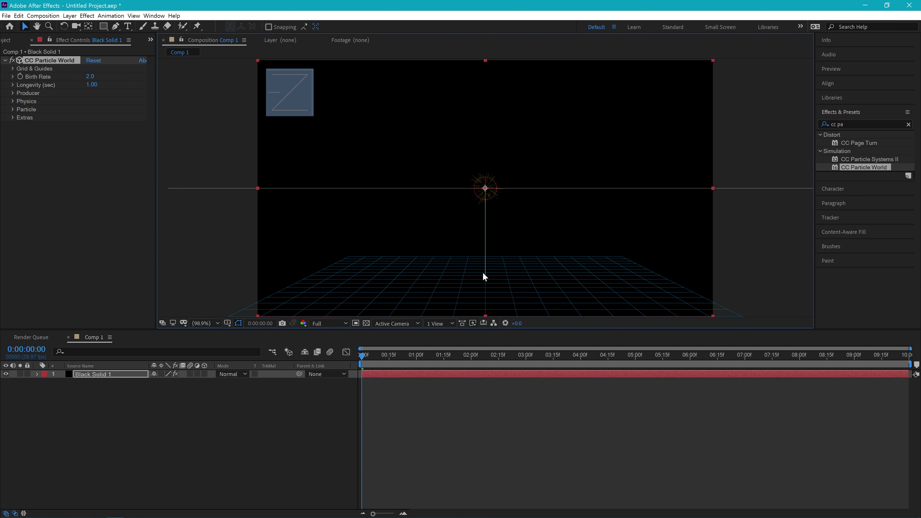
key("space")
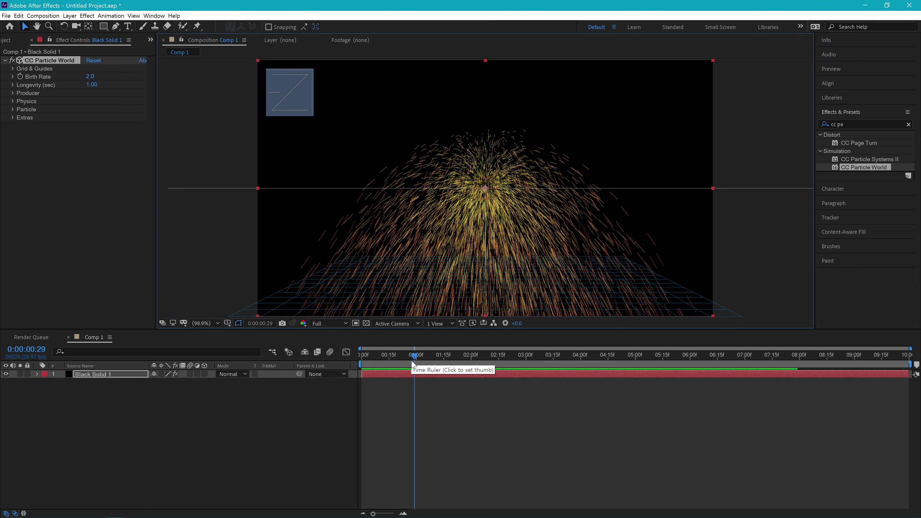
mouse_move(412, 362)
left_mouse_down()
mouse_move(378, 360)
mouse_move(427, 362)
mouse_move(384, 362)
mouse_move(427, 349)
mouse_move(368, 353)
mouse_move(446, 349)
mouse_move(366, 354)
mouse_move(399, 354)
left_mouse_up()
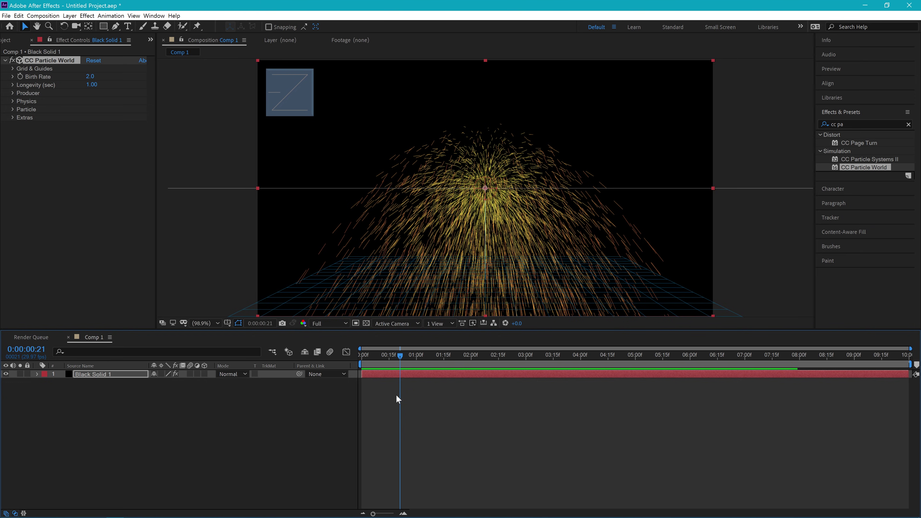
key("space")
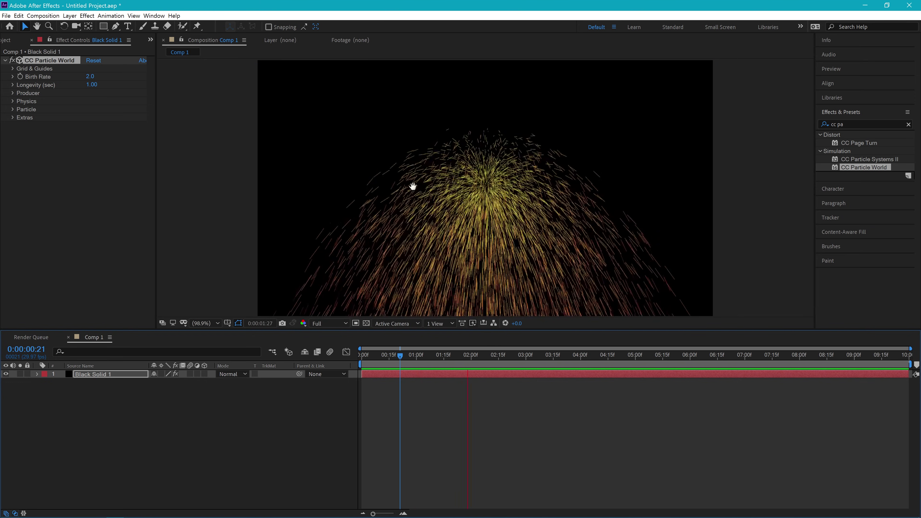
key("space")
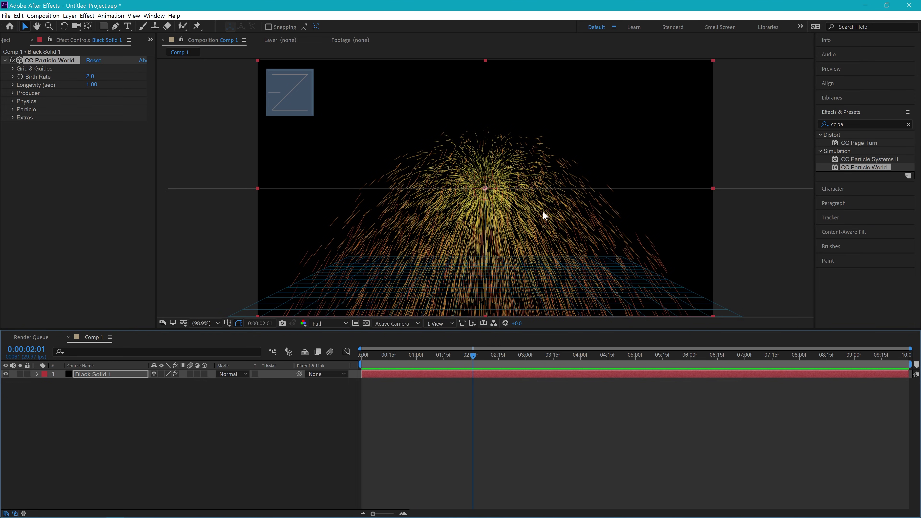
mouse_move(472, 359)
left_mouse_down()
mouse_move(357, 355)
mouse_move(425, 365)
mouse_move(909, 369)
mouse_move(436, 377)
mouse_move(486, 390)
mouse_move(522, 377)
mouse_move(434, 374)
mouse_move(439, 390)
left_mouse_up()
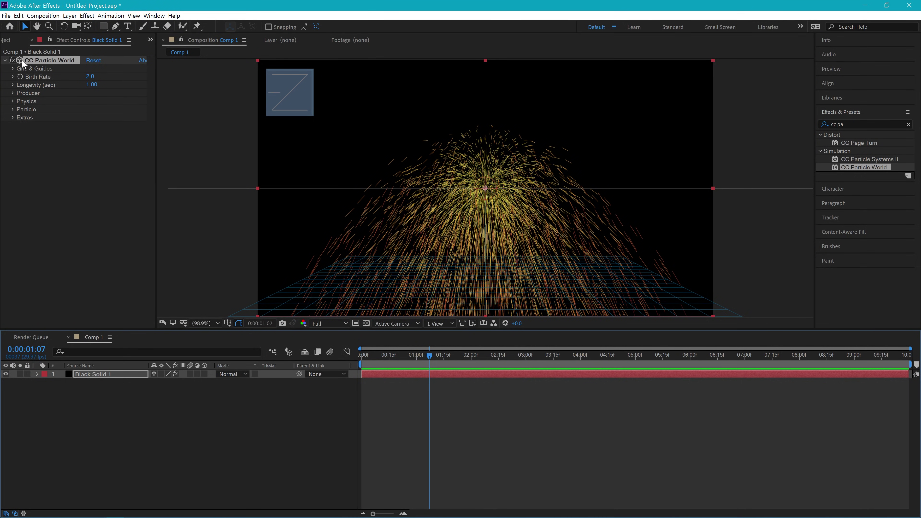
Set the Physics animation type of CC Particle World to Twirl and preview the motion
left_click(9, 103)
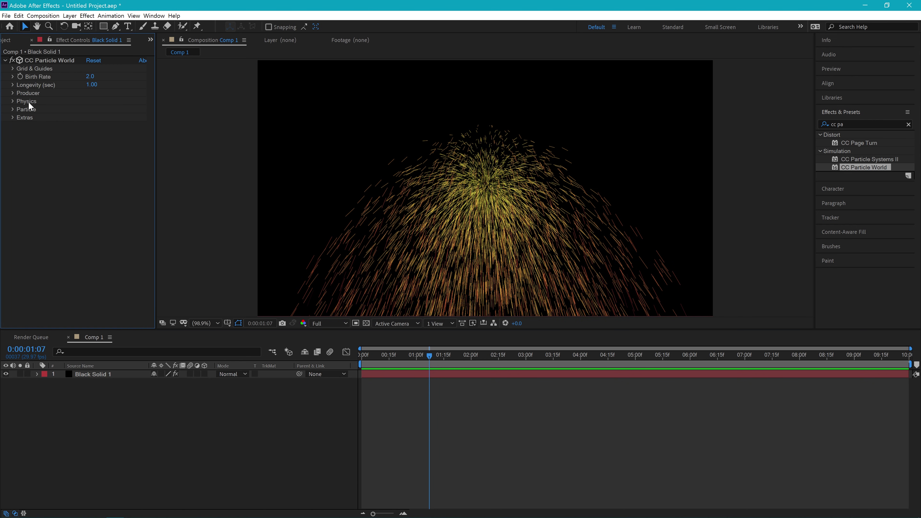
left_click(13, 102)
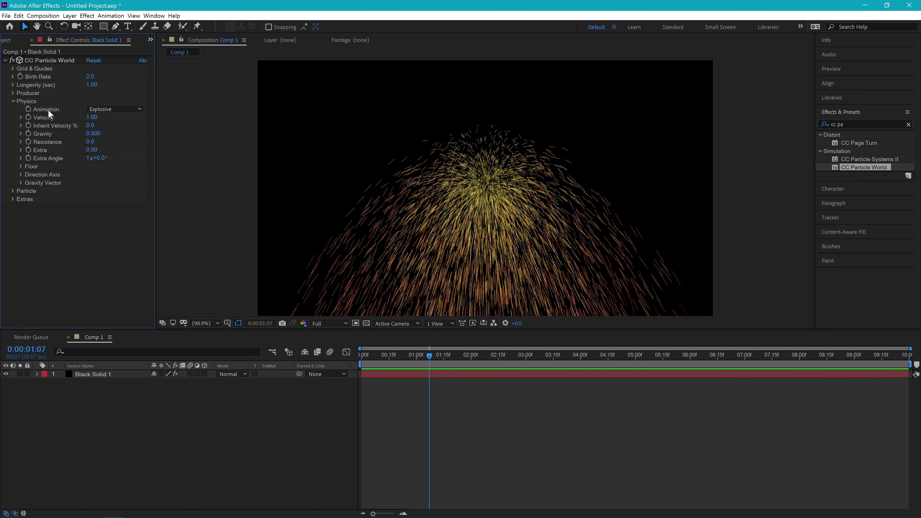
left_click(128, 110)
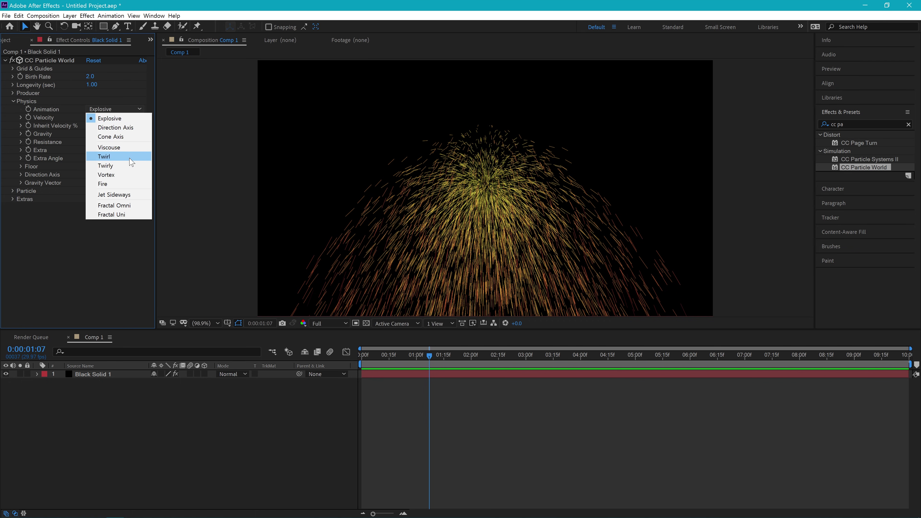
left_click(121, 156)
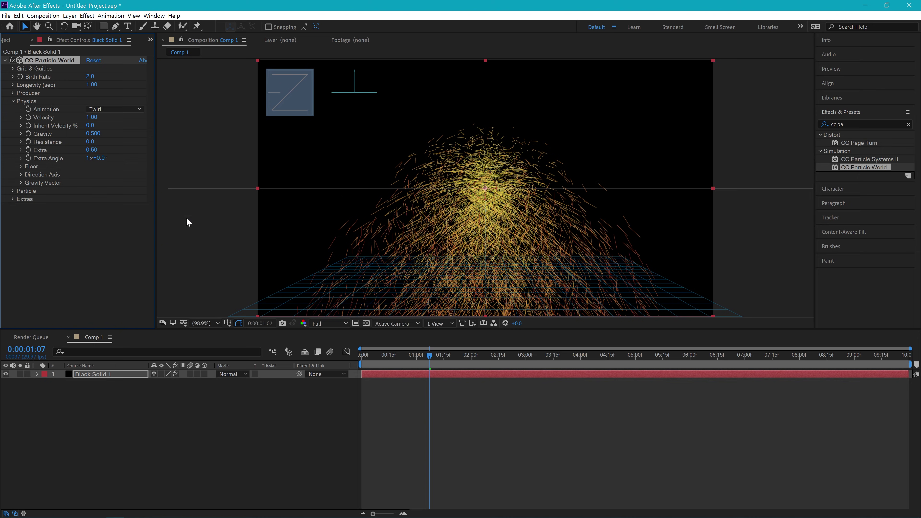
left_click_drag(431, 356, 377, 356)
key("space")
Try the Twirly animation type for the particles and switch back to Twirl
left_click(126, 110)
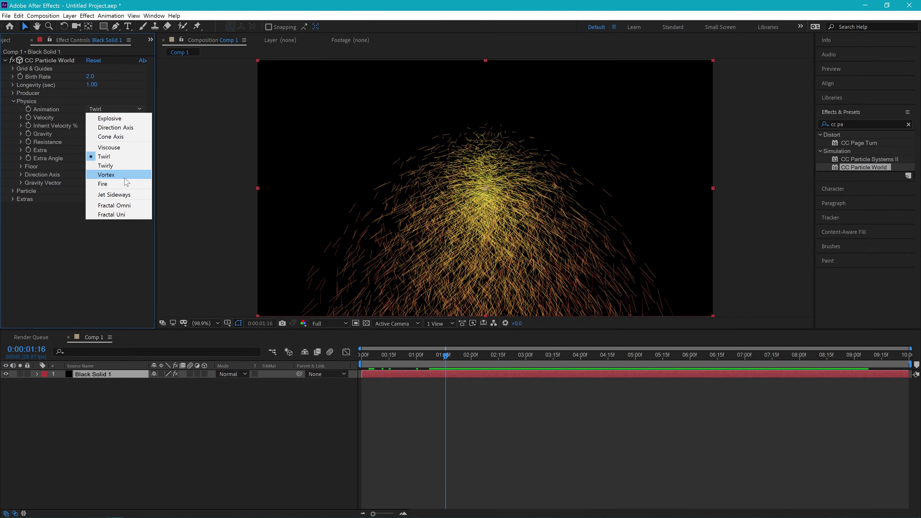
left_click(115, 167)
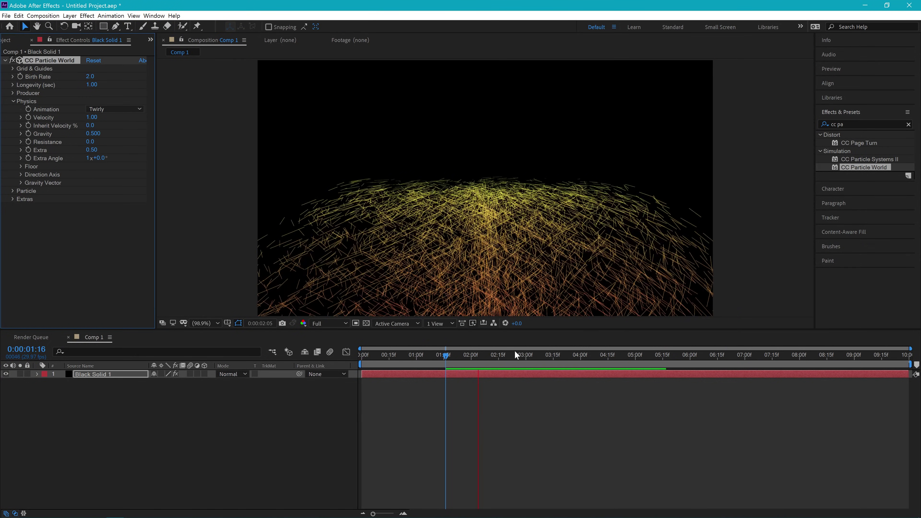
left_click(123, 108)
left_click(109, 156)
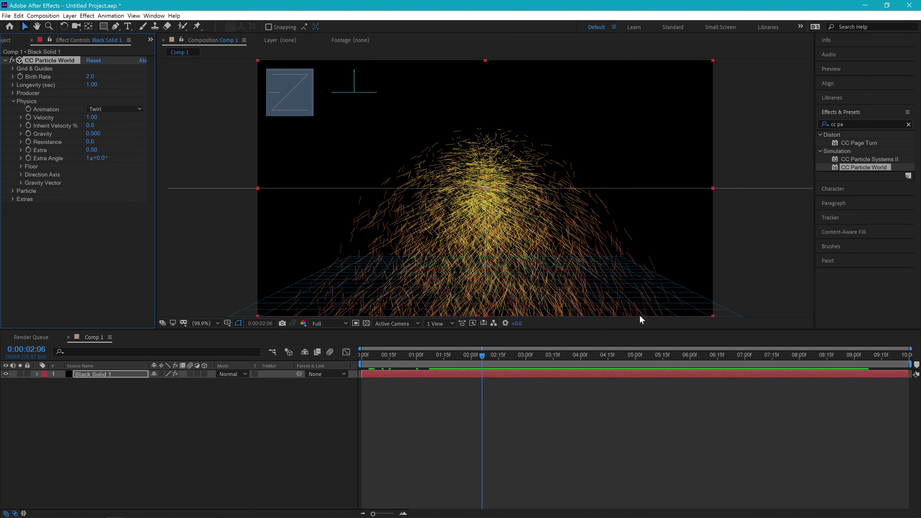
Set the particle Velocity to 1.42 and play the animation to check the spread
mouse_move(95, 117)
left_mouse_down()
mouse_move(116, 122)
mouse_move(92, 141)
mouse_move(117, 109)
mouse_move(98, 118)
mouse_move(109, 118)
left_mouse_up()
key("space")
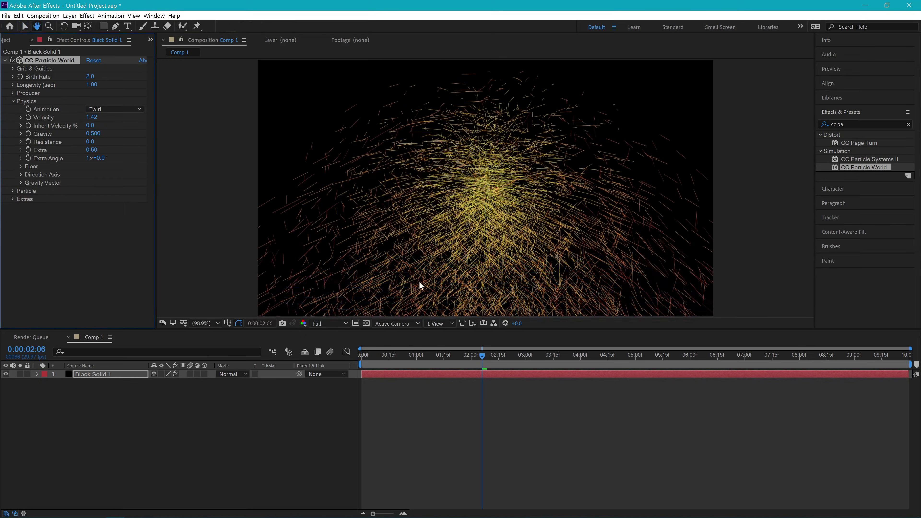
key("space")
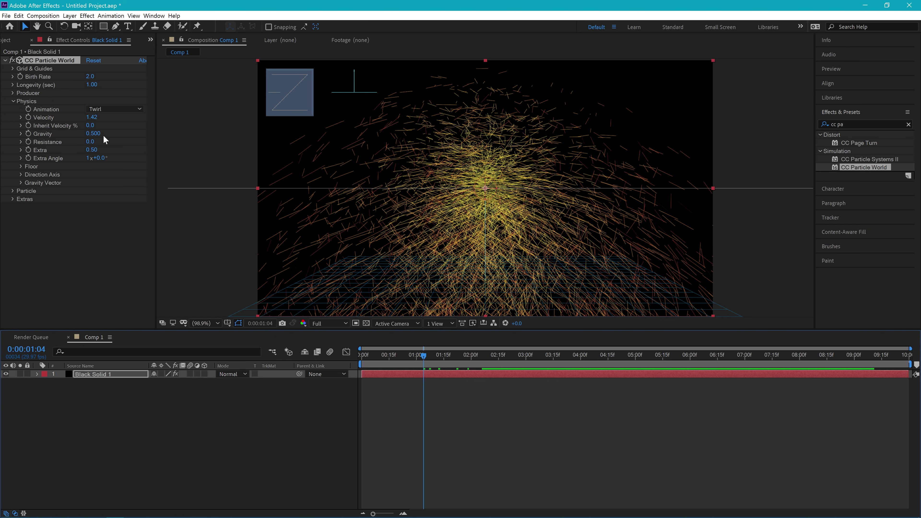
Set the particle Gravity to -0.510 and preview the movement at several points in time
left_click_drag(93, 133, 58, 143)
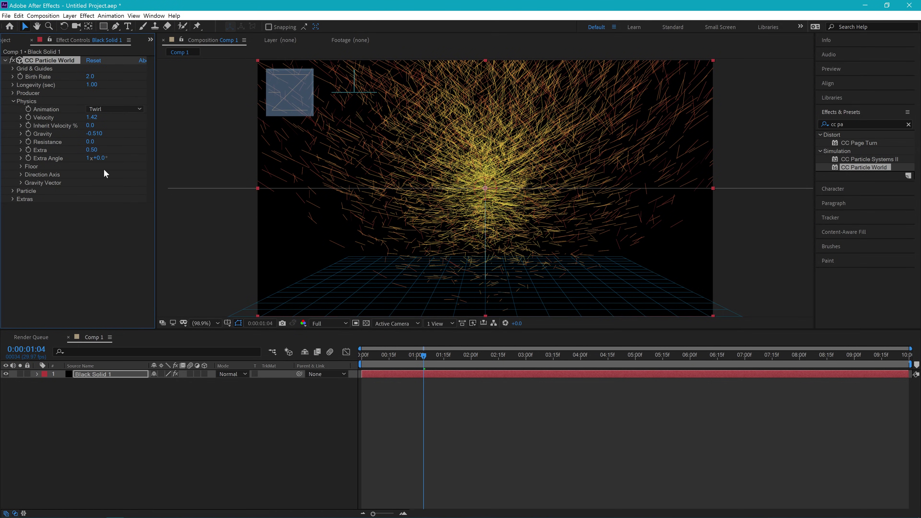
key("space")
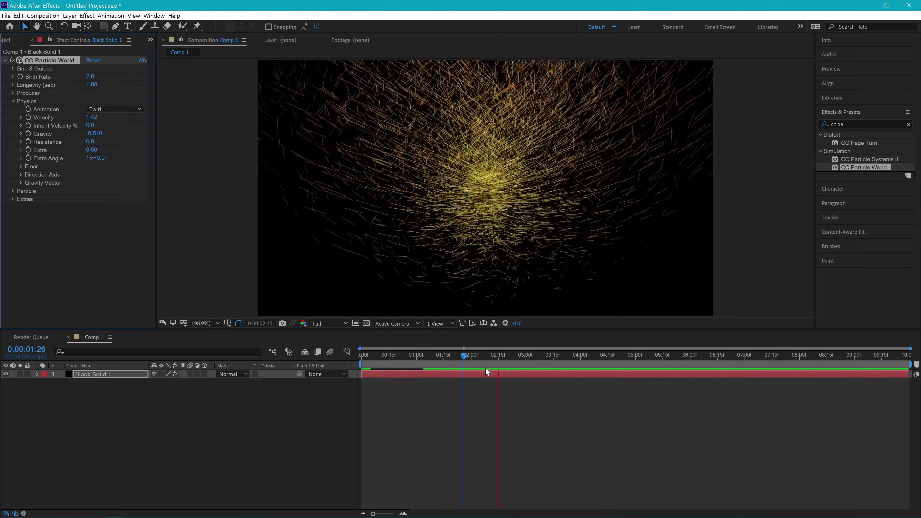
left_click_drag(461, 361, 450, 360)
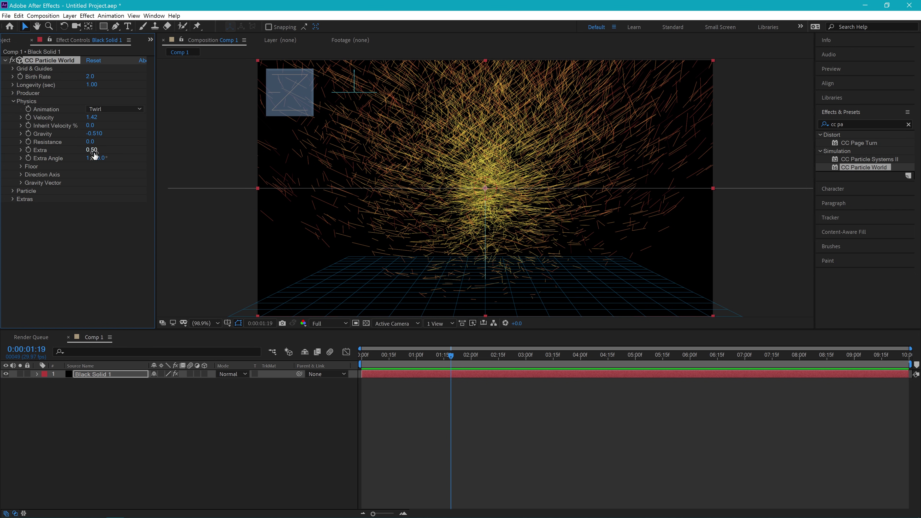
key("space")
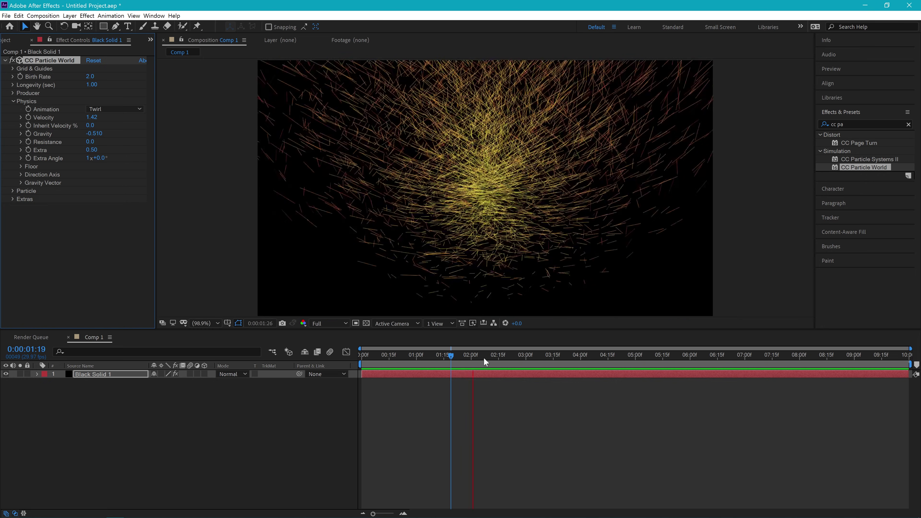
left_click_drag(501, 357, 493, 360)
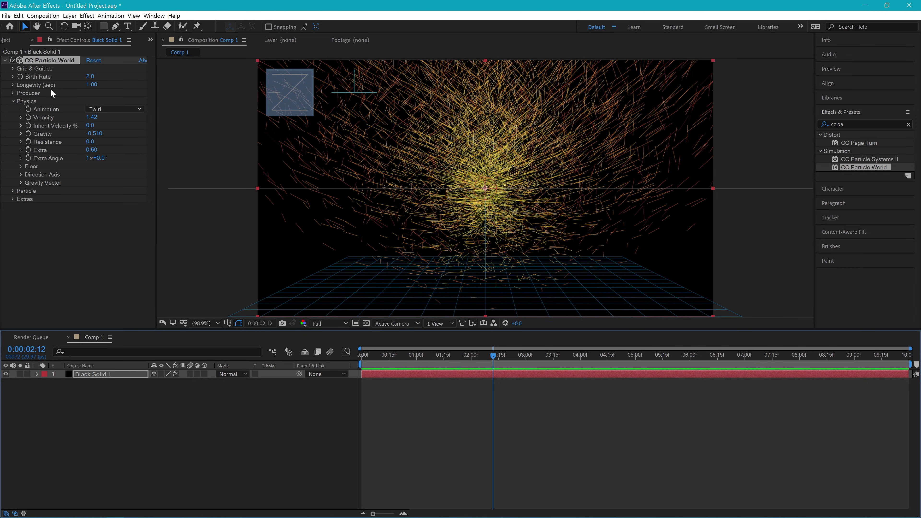
Set the particle Birth Rate to 0.4 and preview the thinner particle flow
left_click_drag(91, 77, 86, 77)
key("space")
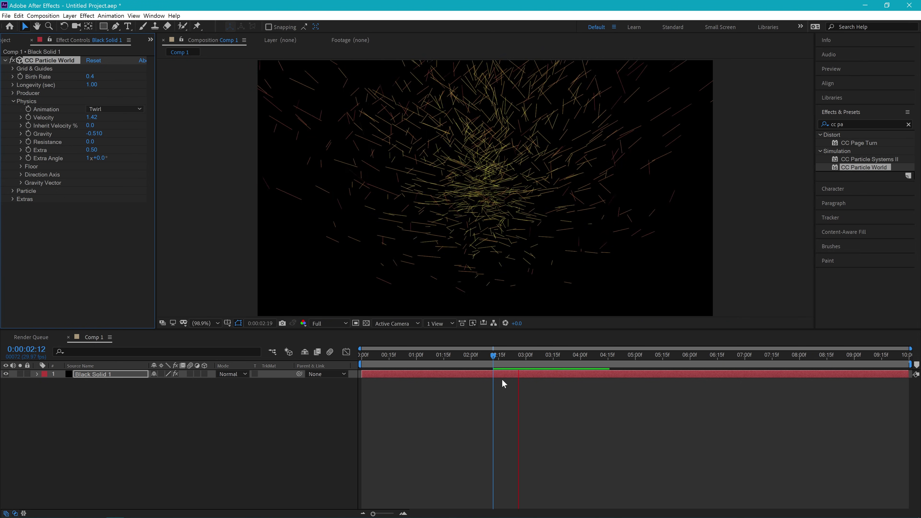
left_click_drag(506, 359, 524, 386)
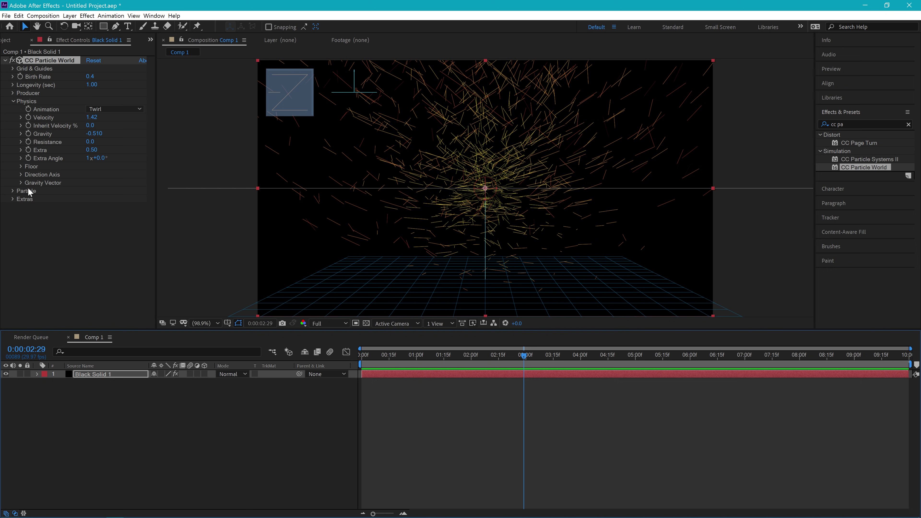
Change the Particle Type to Shaded Sphere in the effect's Particle settings and preview the animation
left_click(12, 191)
scroll(14, 199, "down", 1)
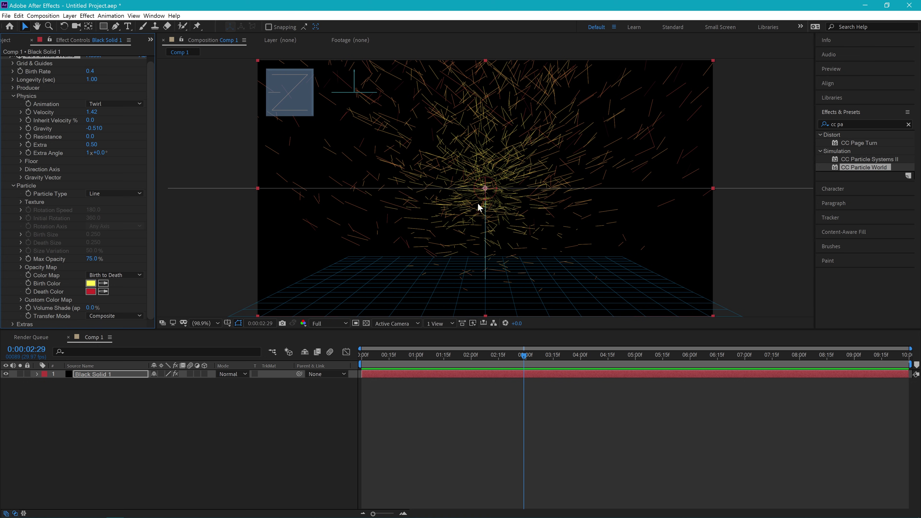
left_click(108, 193)
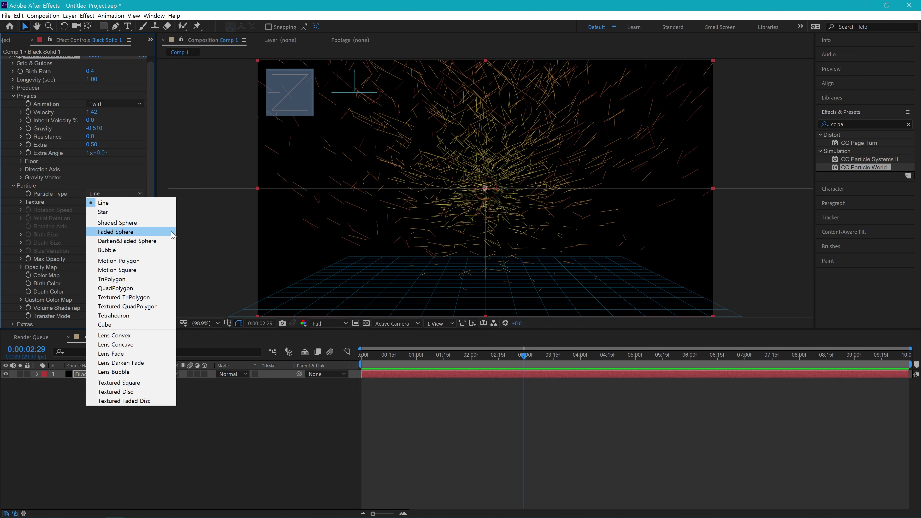
left_click(144, 227)
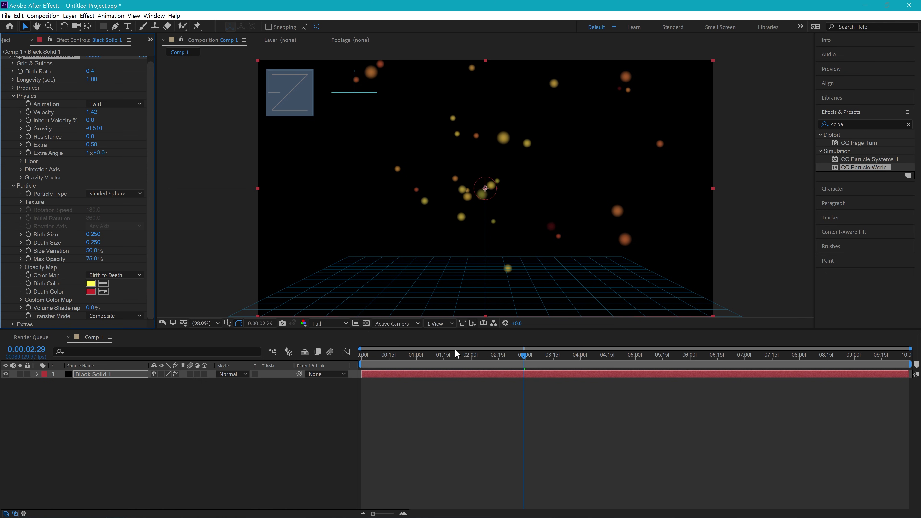
key("space")
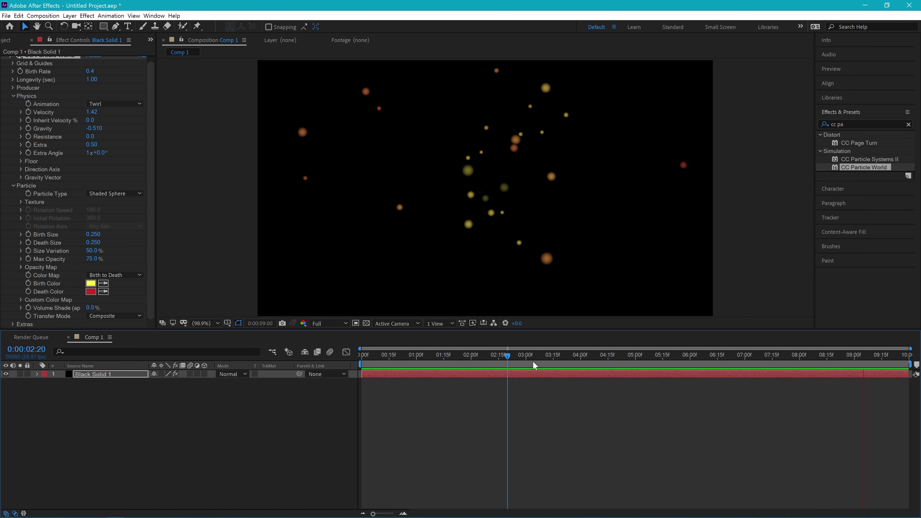
Set the particle Birth Size to 0.140 and Death Size to 0.010, and check the result at earlier frames
key("space")
left_click_drag(92, 234, 86, 234)
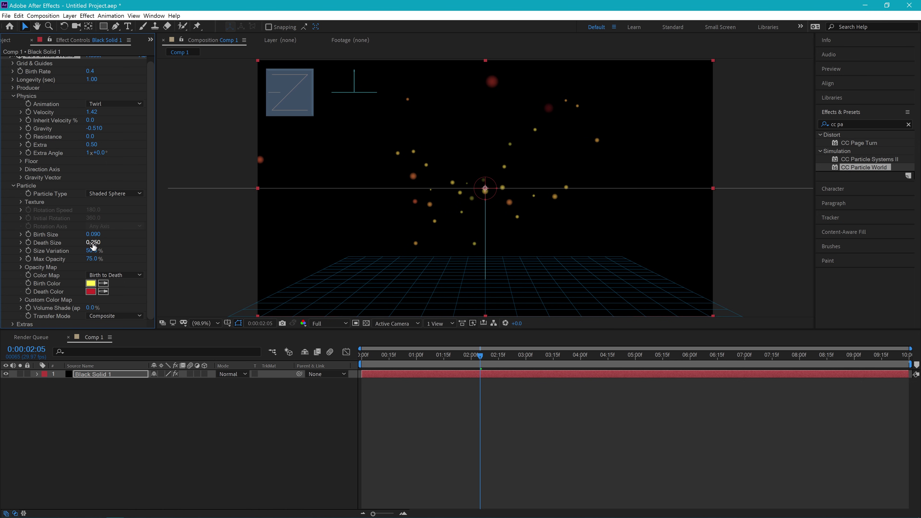
mouse_move(108, 243)
left_mouse_down()
mouse_move(93, 242)
mouse_move(97, 234)
left_mouse_up()
left_click(512, 359)
left_click_drag(512, 360, 450, 361)
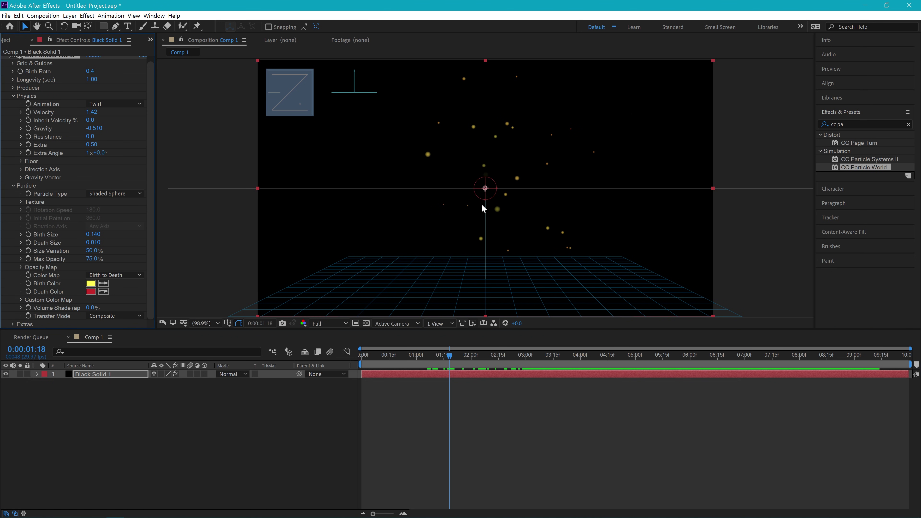
Set the Size Variation to 100% and the Birth Size to 0.070, previewing the animation in between
left_click_drag(92, 251, 181, 255)
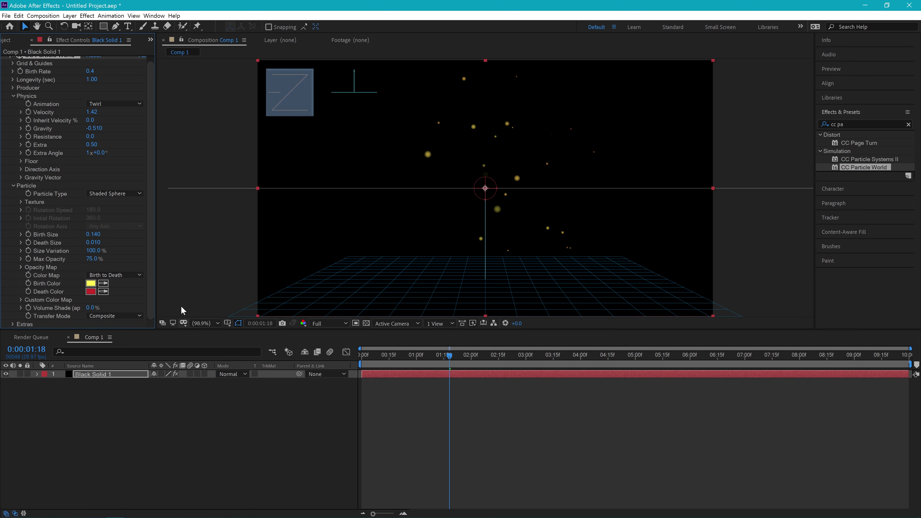
left_click_drag(100, 235, 92, 236)
key("space")
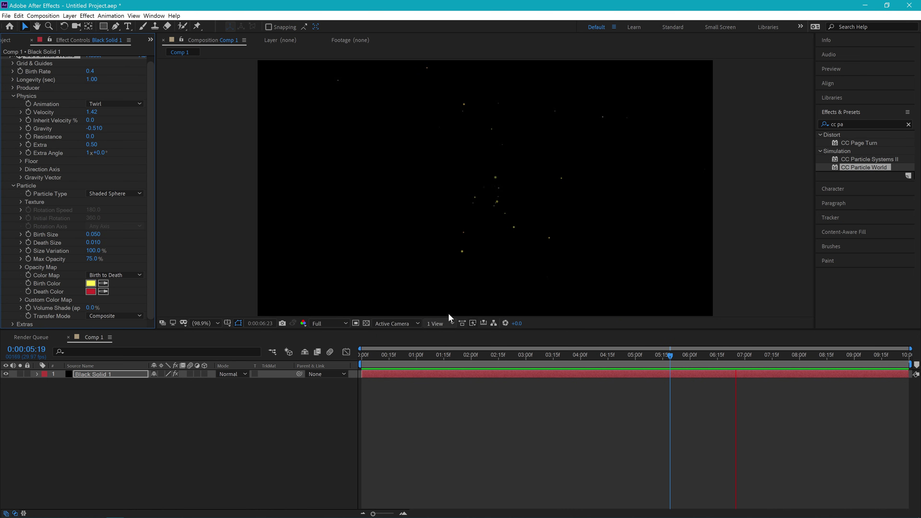
key("space")
left_click_drag(486, 358, 505, 356)
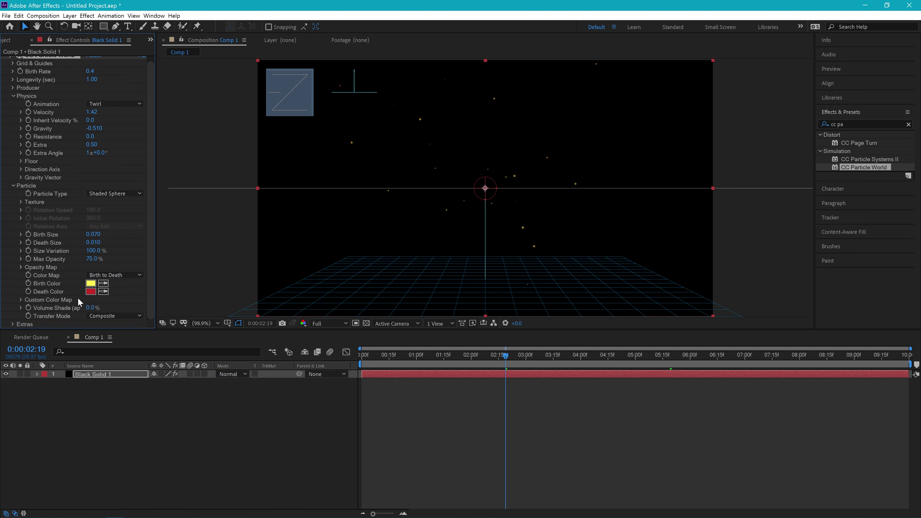
Redraw the particle Opacity Map as a curve falling from full opacity at birth to zero at death, and check other frames
left_click(20, 267)
scroll(25, 254, "down", 2)
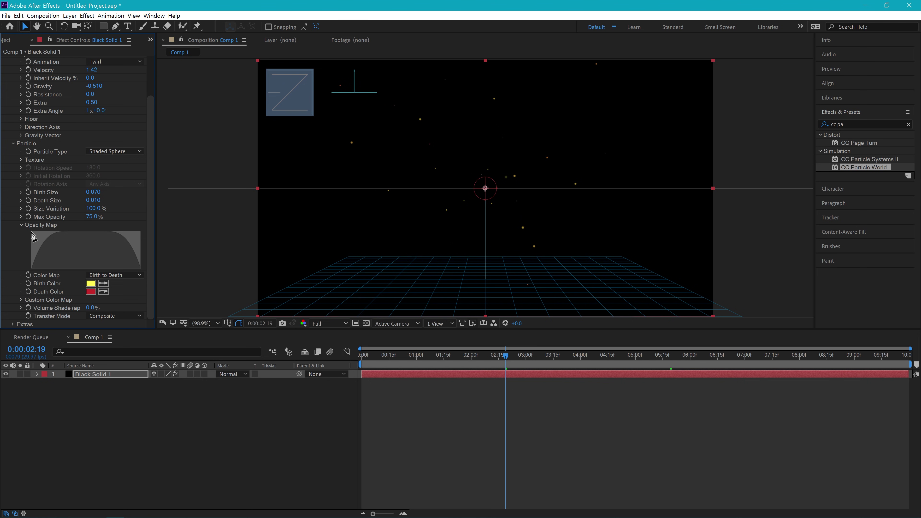
mouse_move(33, 236)
left_mouse_down()
mouse_move(82, 238)
mouse_move(140, 269)
left_mouse_up()
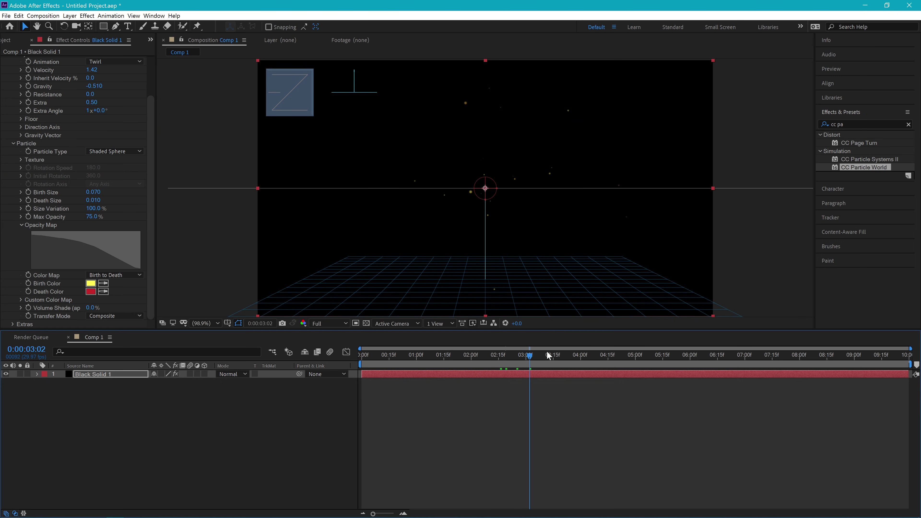
left_click_drag(547, 355, 538, 356)
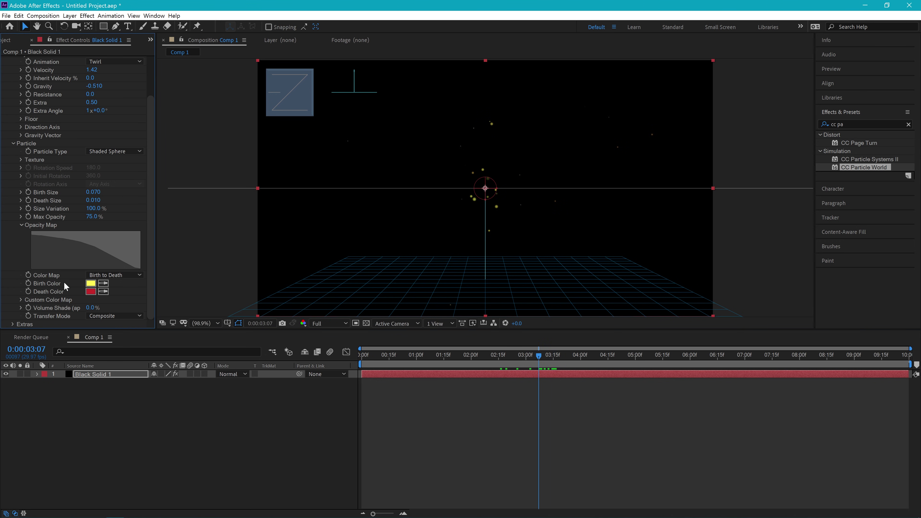
Change the particle Birth Color to orange, FF8700
left_click(90, 284)
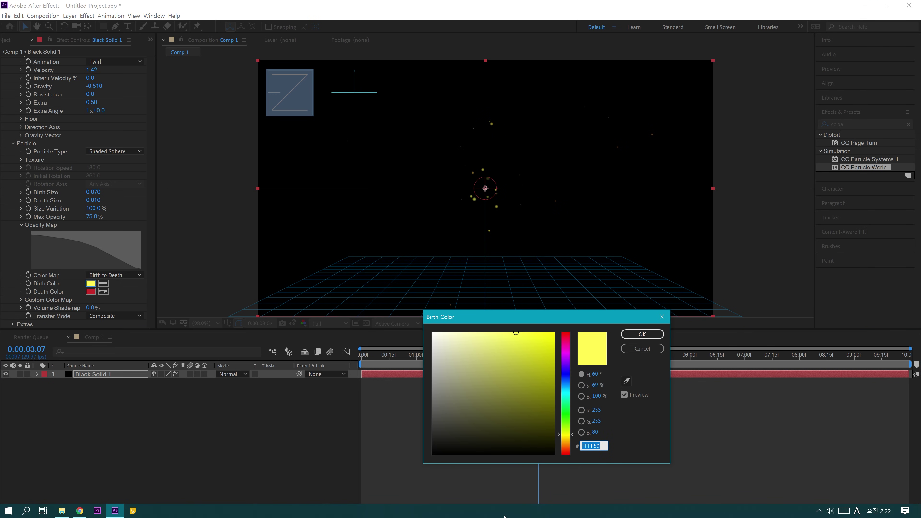
left_click_drag(569, 438, 573, 442)
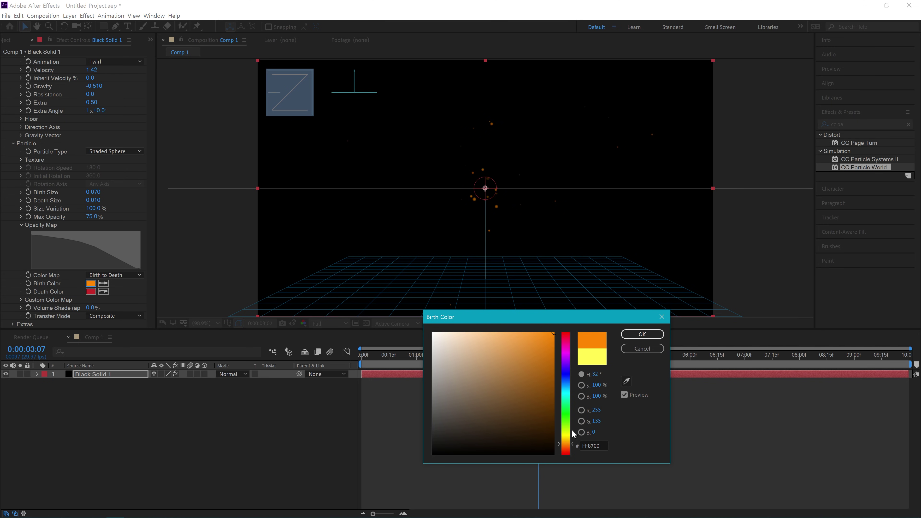
left_click(642, 333)
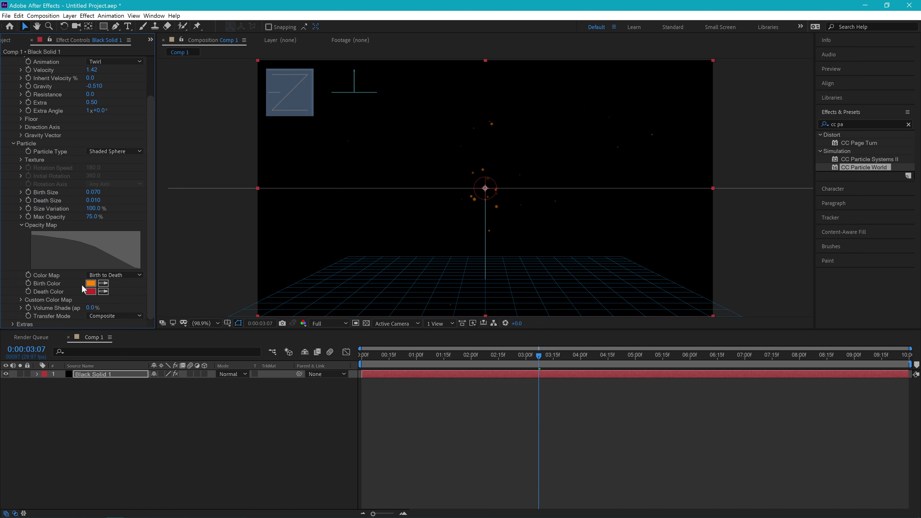
Change the particle Death Color to dark red, 661111, and play the animation to check the colours
left_click(90, 295)
mouse_move(529, 384)
left_mouse_down()
mouse_move(504, 401)
mouse_move(468, 348)
mouse_move(535, 356)
mouse_move(514, 400)
mouse_move(532, 407)
left_mouse_up()
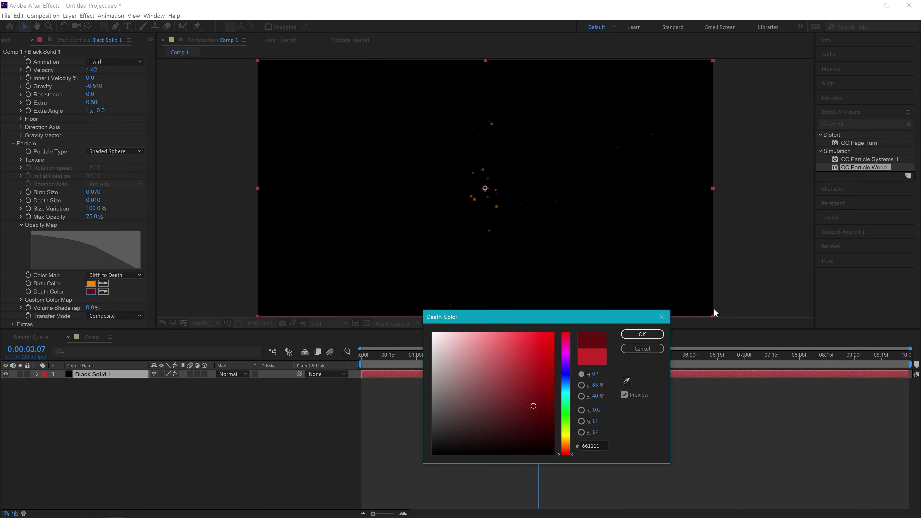
left_click(642, 334)
left_click_drag(538, 367, 626, 373)
key("space")
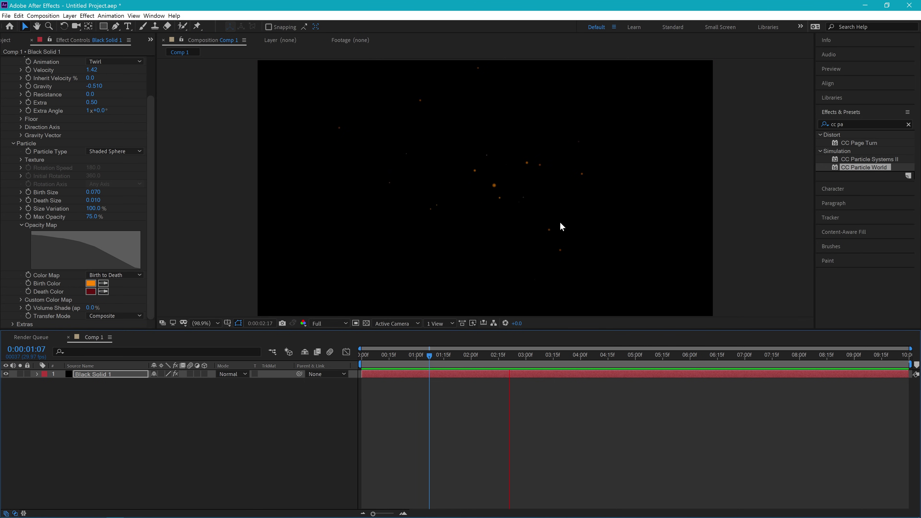
key("space")
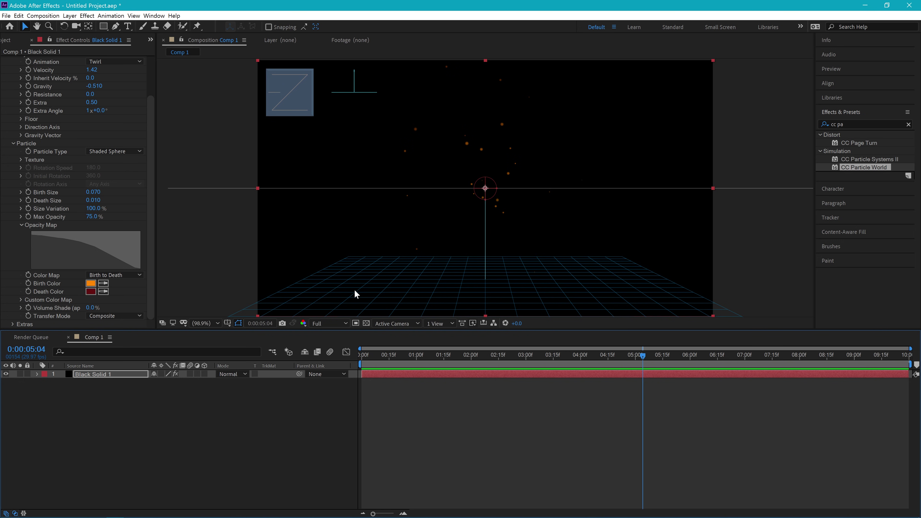
Expand the Producer settings of CC Particle World and display the effect's controls in the composition at about 2:26
scroll(7, 243, "up", 3)
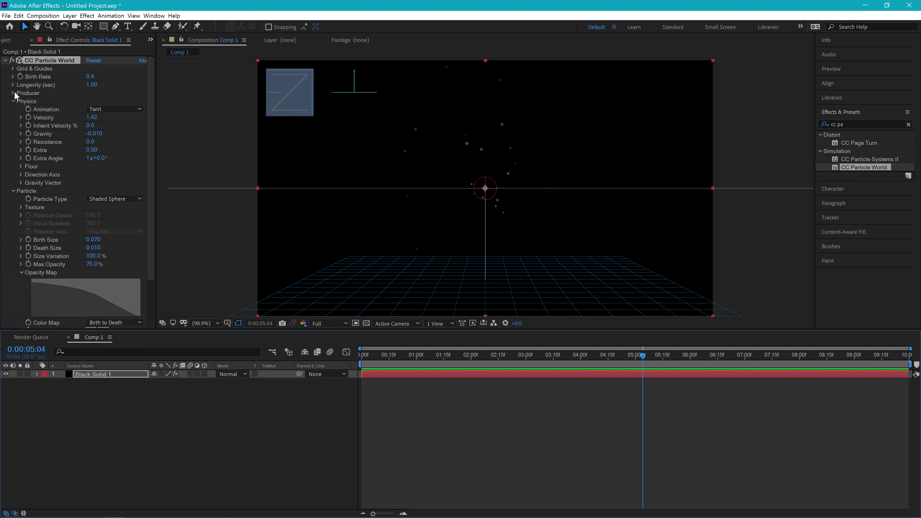
left_click(12, 93)
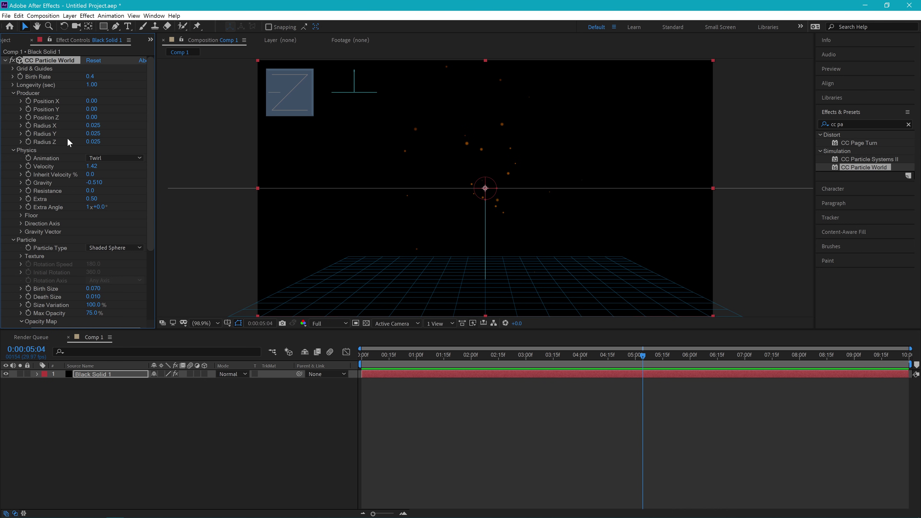
left_click(40, 97)
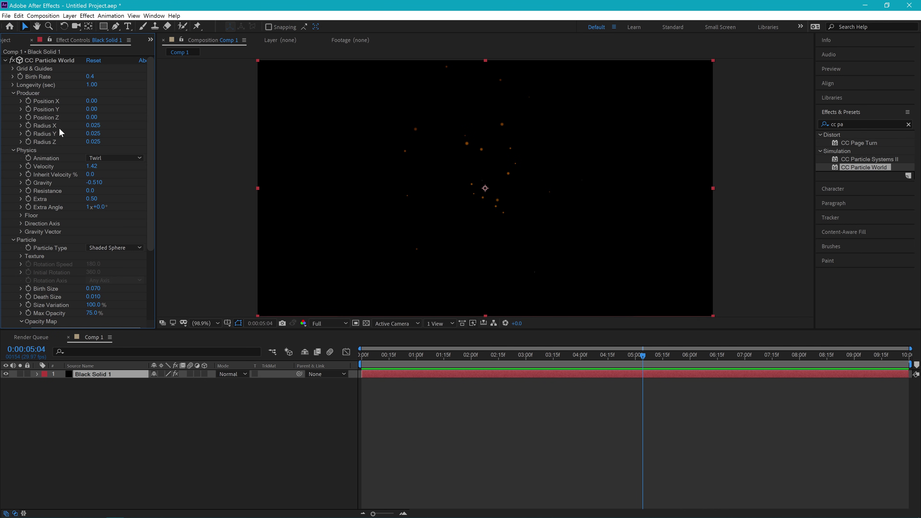
left_click_drag(607, 356, 518, 363)
left_click(47, 60)
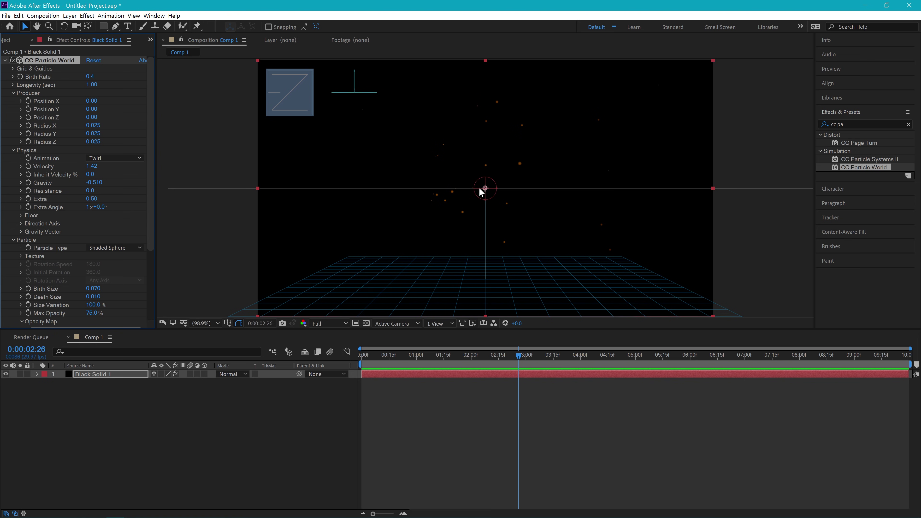
Try different Position X and Position Y values for the particle producer, and undo the changes
mouse_move(90, 102)
left_mouse_down()
mouse_move(122, 101)
mouse_move(85, 108)
left_mouse_up()
mouse_move(96, 109)
left_mouse_down()
mouse_move(111, 108)
mouse_move(94, 109)
left_mouse_up()
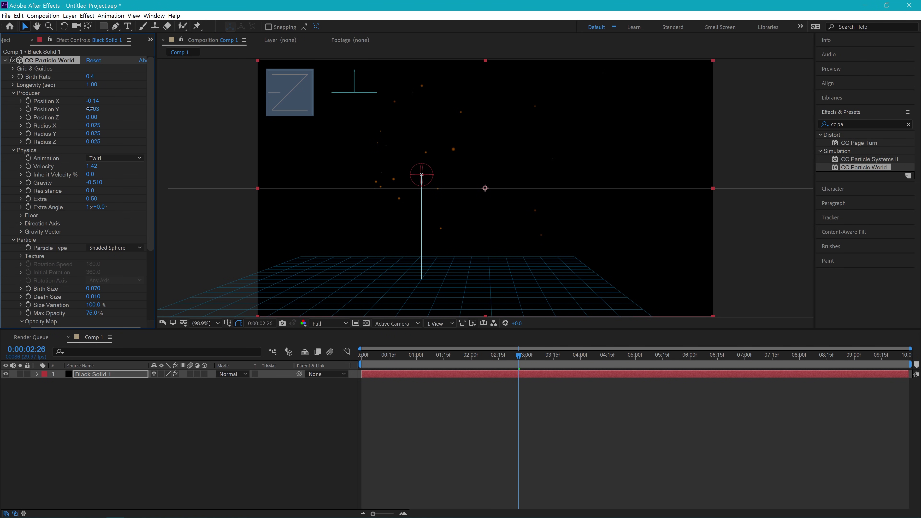
left_click(95, 101)
type("1")
left_click(140, 109)
key("ctrl+z")
key("ctrl+z")
key("ctrl+z")
left_click(59, 61)
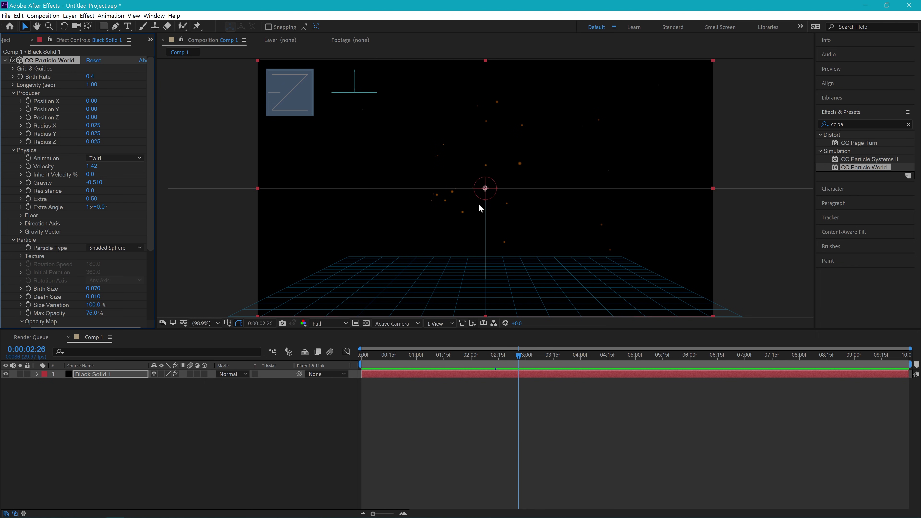
Set the producer's Radius X to 0.220, Radius Y to 0.120, Position X to -0.60 and Position Y to 0.51, and preview the animation
mouse_move(92, 125)
left_mouse_down()
mouse_move(120, 134)
mouse_move(90, 134)
left_mouse_up()
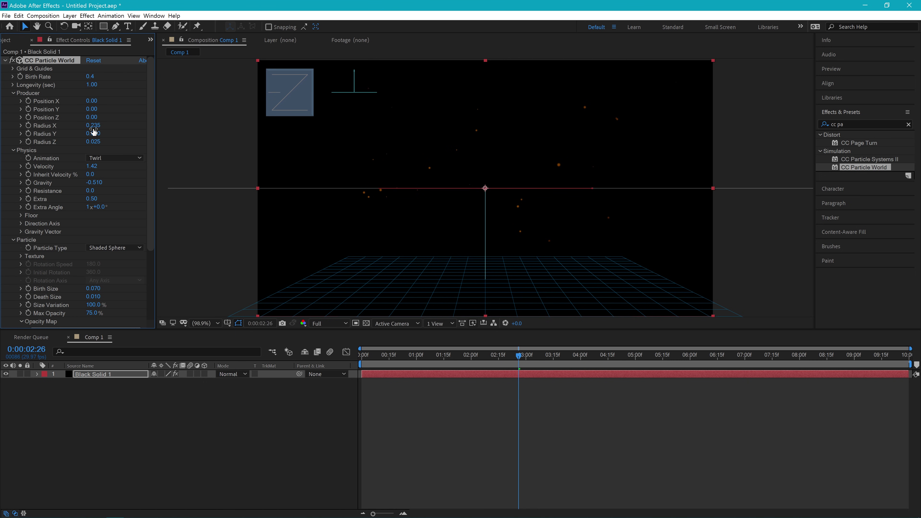
left_click_drag(91, 125, 102, 120)
mouse_move(95, 103)
left_mouse_down()
mouse_move(85, 110)
mouse_move(109, 109)
left_mouse_up()
left_click_drag(116, 110, 117, 110)
key("space")
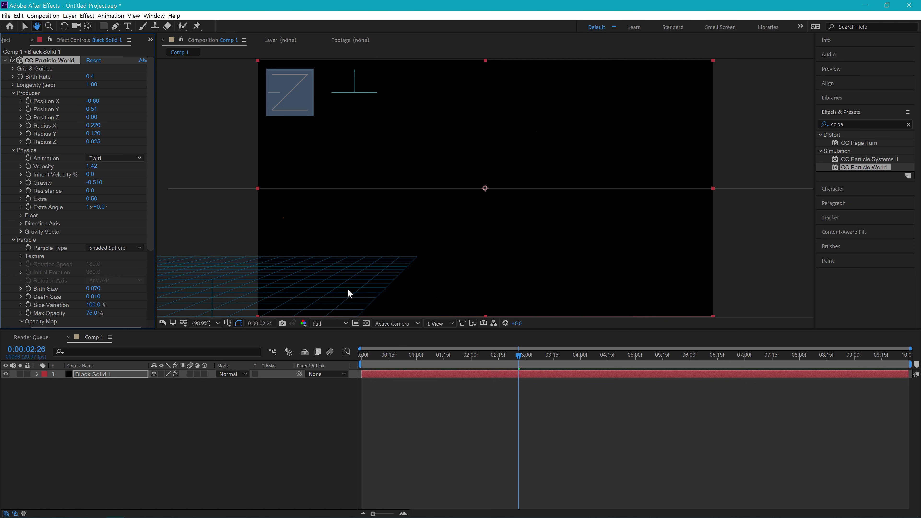
left_click_drag(602, 356, 484, 357)
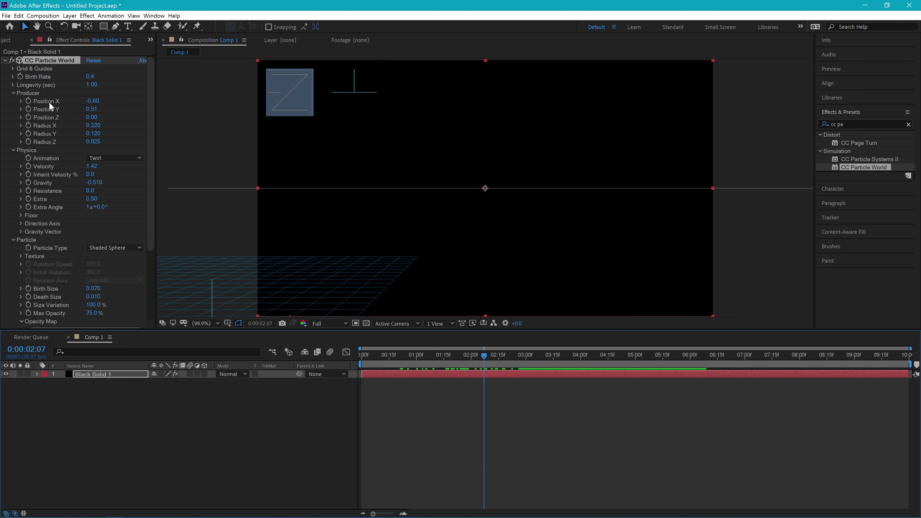
Increase the particle Longevity to 1.77 seconds and preview the animation
left_click(13, 85)
left_click_drag(54, 98, 75, 105)
left_click(506, 356)
key("space")
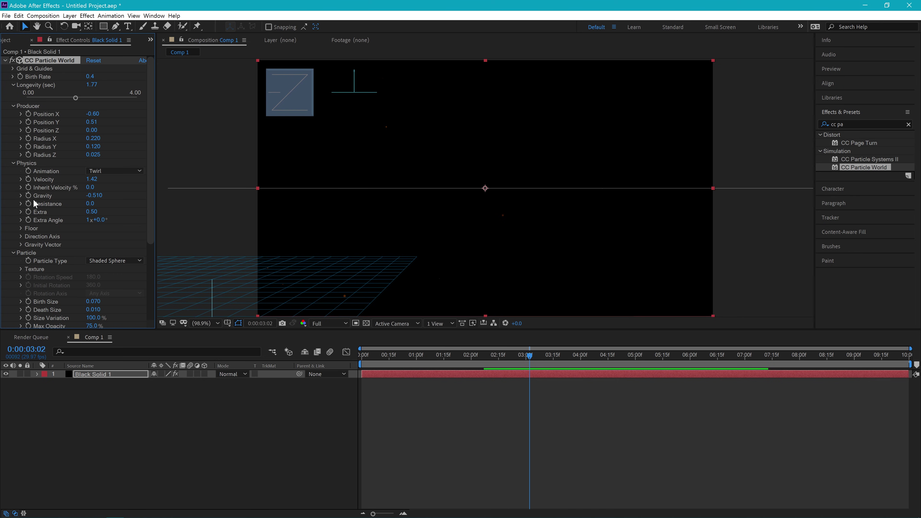
Set the particle Birth Size to 0.100 and Death Size to 0.080, and preview the animation
scroll(33, 199, "down", 5)
left_click(22, 225)
mouse_move(93, 193)
left_mouse_down()
mouse_move(104, 199)
mouse_move(92, 204)
left_mouse_up()
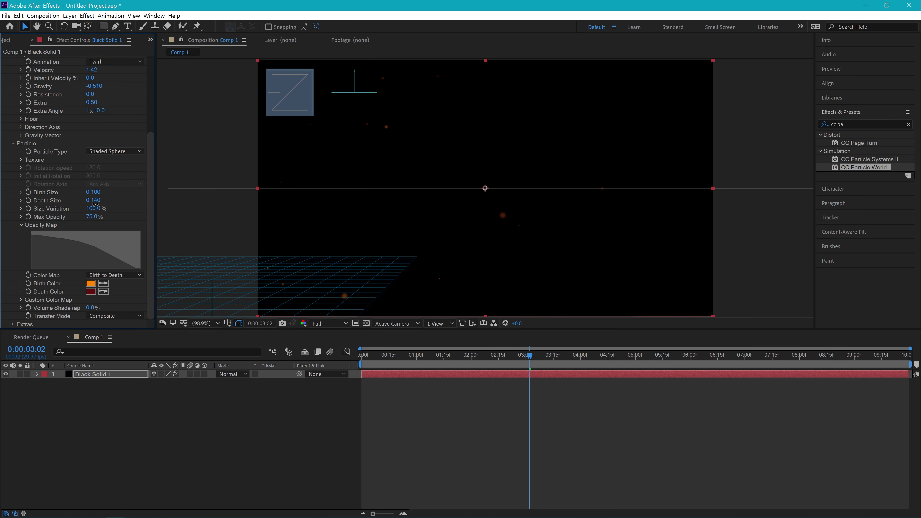
key("space")
key("space")
Raise the Birth Rate to 1.1 and play the animation from about one second
scroll(31, 199, "up", 4)
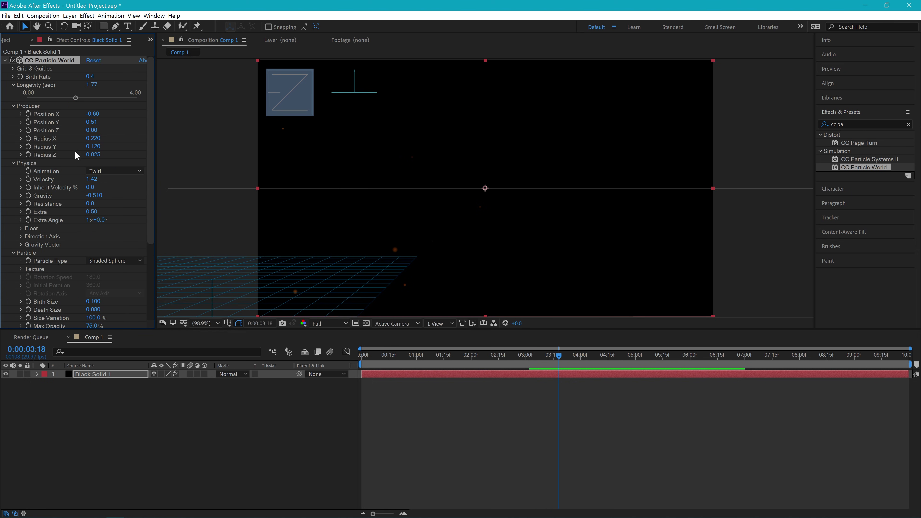
left_click(12, 77)
left_click_drag(90, 77, 100, 76)
key("space")
left_click(420, 355)
key("space")
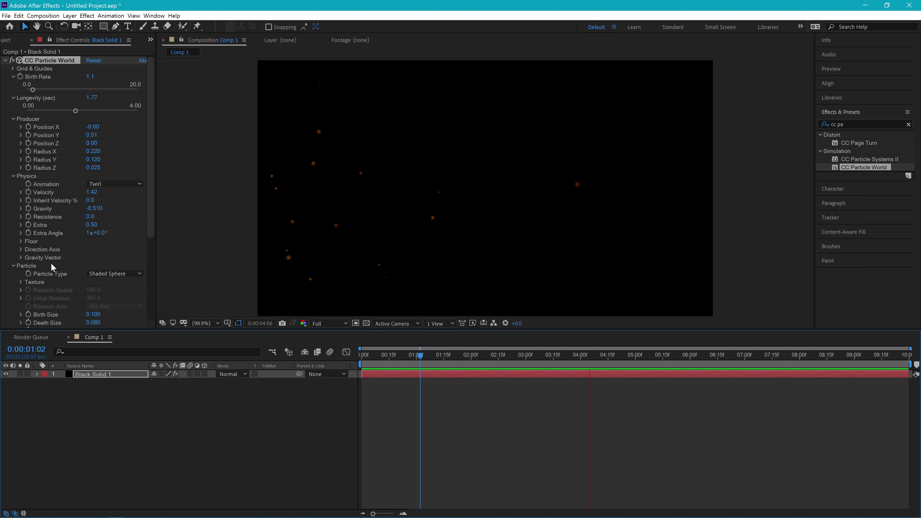
Lower the particle Velocity to 0.93 and preview the slower movement from several points in time
left_click_drag(468, 355, 487, 366)
left_click_drag(93, 193, 84, 200)
key("space")
key("space")
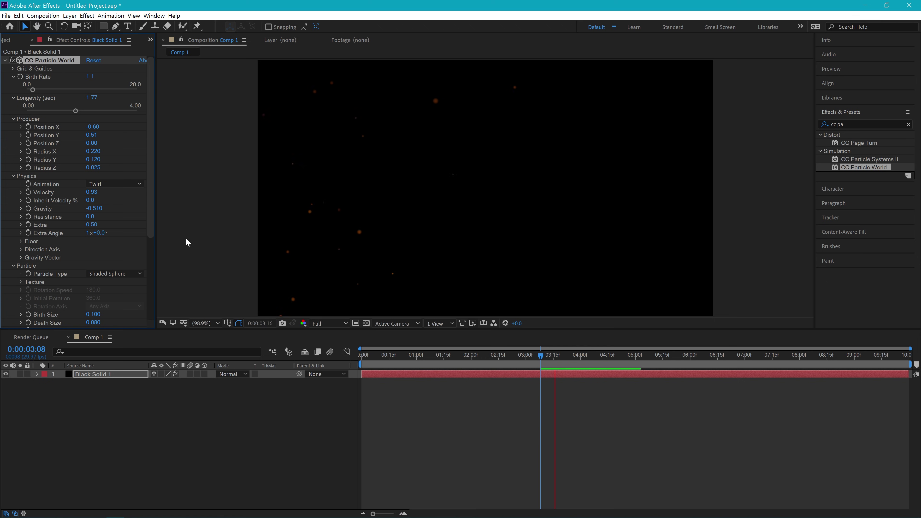
left_click(403, 358)
key("space")
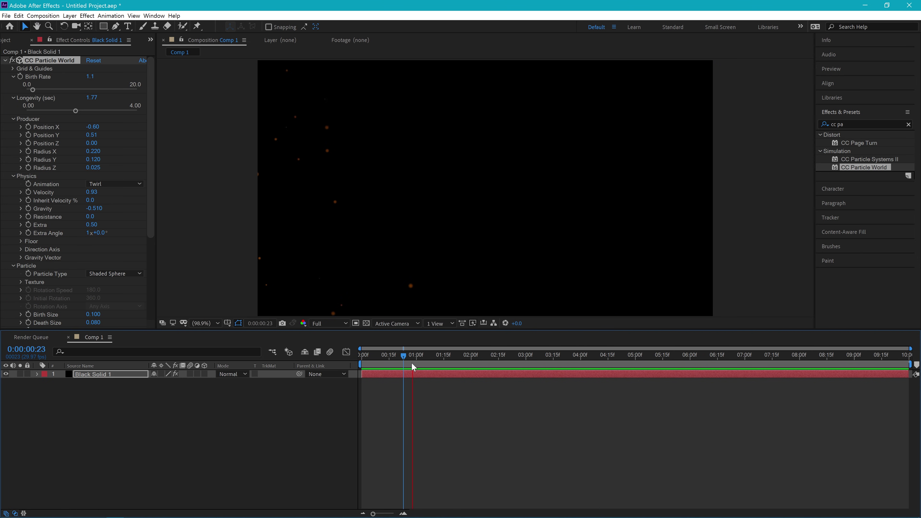
Try a Resistance of 2.4 in the Physics settings, preview the animation, and set the Resistance back to 0
key("space")
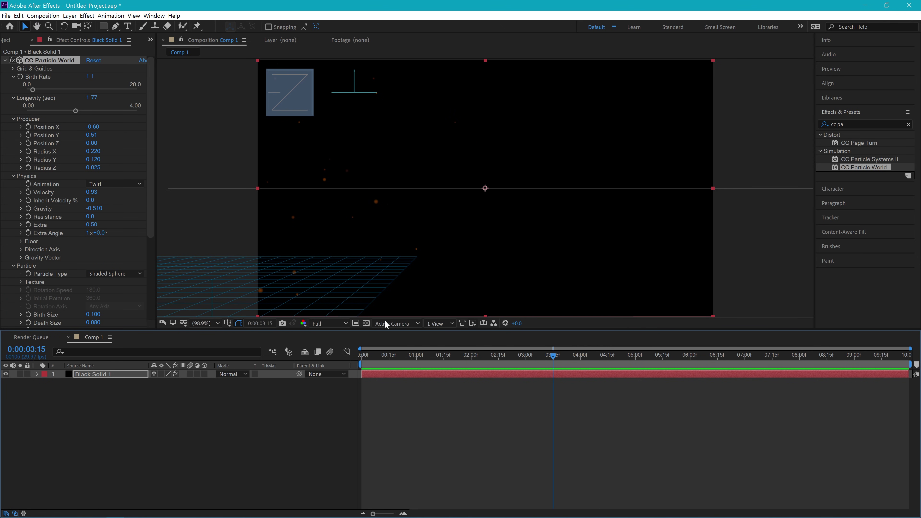
left_click_drag(89, 217, 106, 217)
key("space")
left_click(444, 359)
key("space")
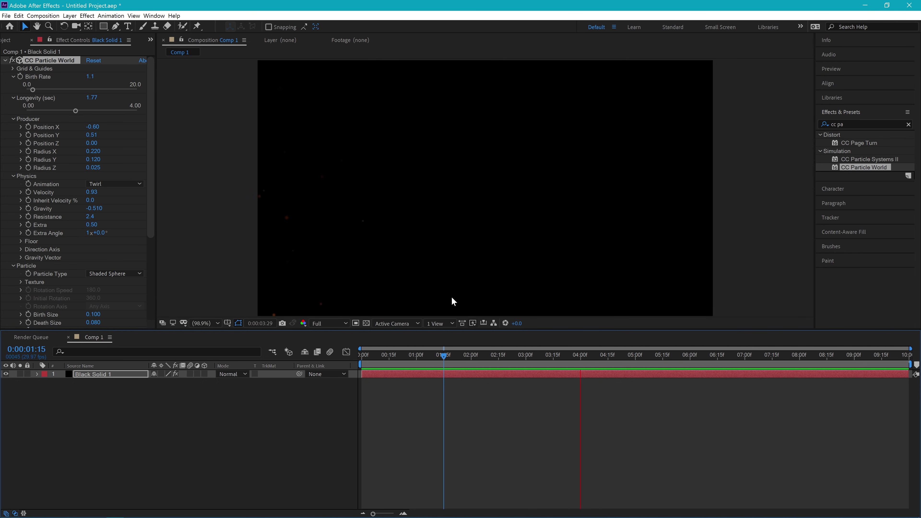
left_click(91, 215)
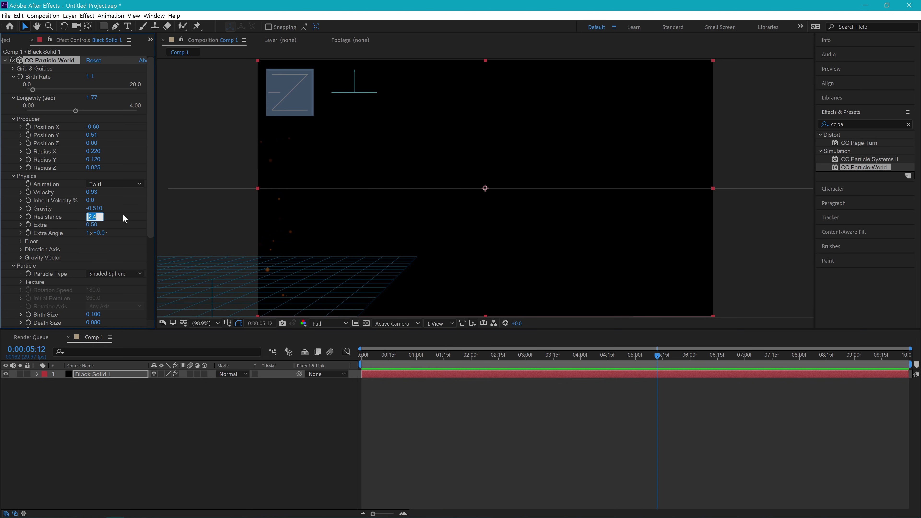
type("0")
left_click(127, 219)
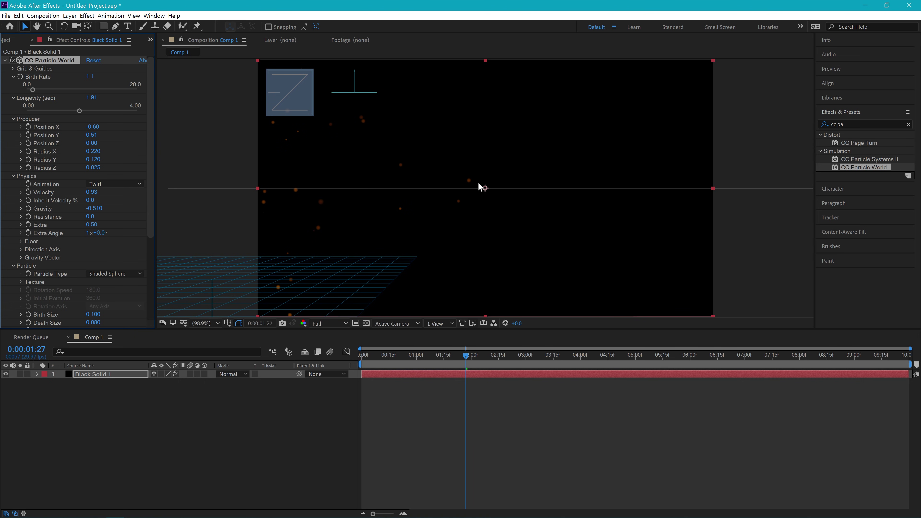
Scrub through the frames up to about 2:22 to examine the particle movement
mouse_move(471, 358)
left_mouse_down()
mouse_move(432, 356)
mouse_move(481, 372)
left_mouse_up()
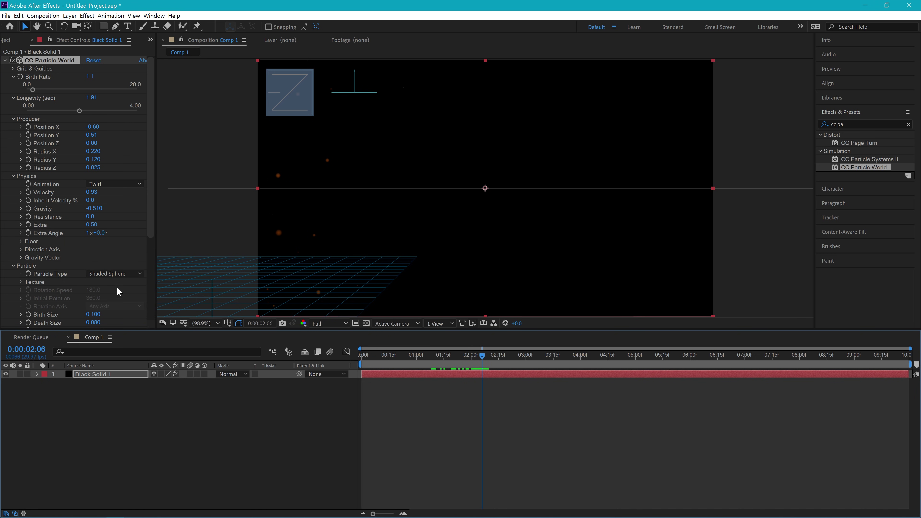
left_click_drag(485, 357, 511, 363)
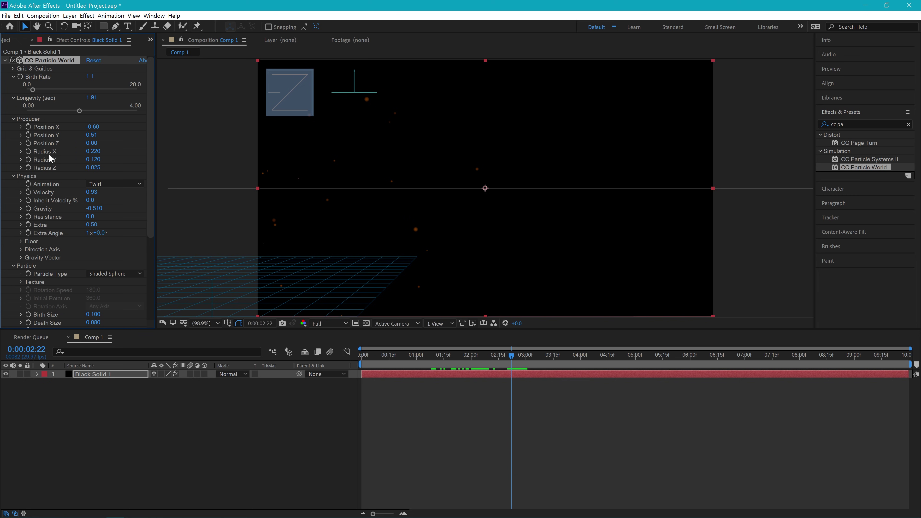
Move the particle producer beyond the frame's lower-left corner, setting Position X to -0.72 and Position Y to 0.48
left_click_drag(516, 360, 514, 361)
left_click_drag(90, 136, 102, 140)
scroll(387, 232, "down", 2)
scroll(657, 164, "up", 4)
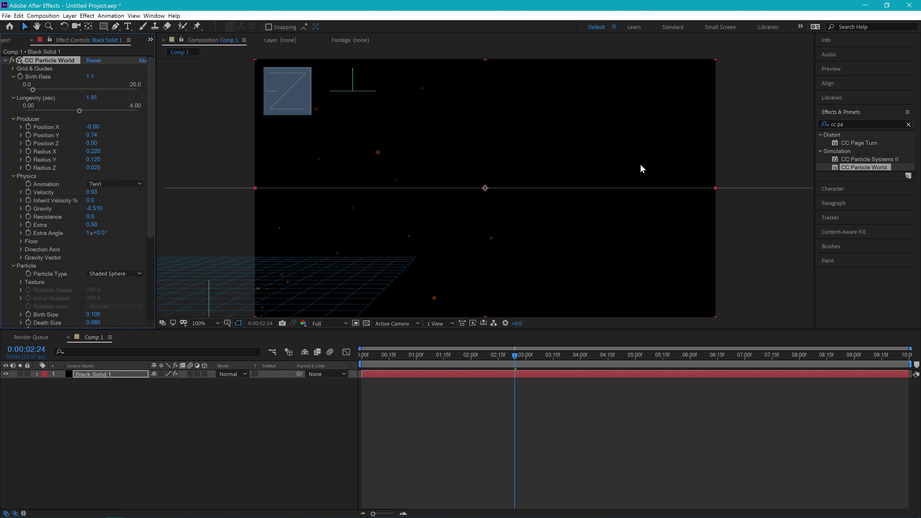
scroll(462, 183, "down", 6)
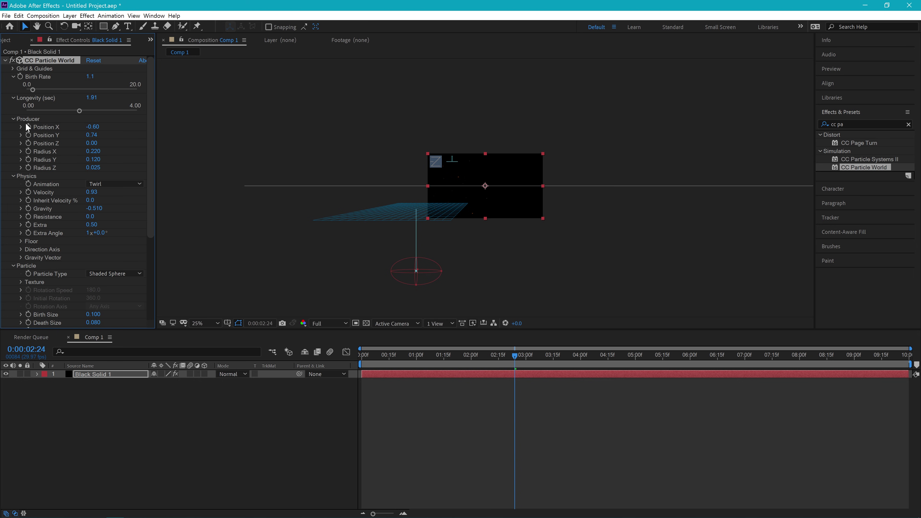
mouse_move(95, 136)
left_mouse_down()
mouse_move(88, 140)
mouse_move(91, 126)
mouse_move(90, 134)
left_mouse_up()
left_click_drag(90, 127, 88, 127)
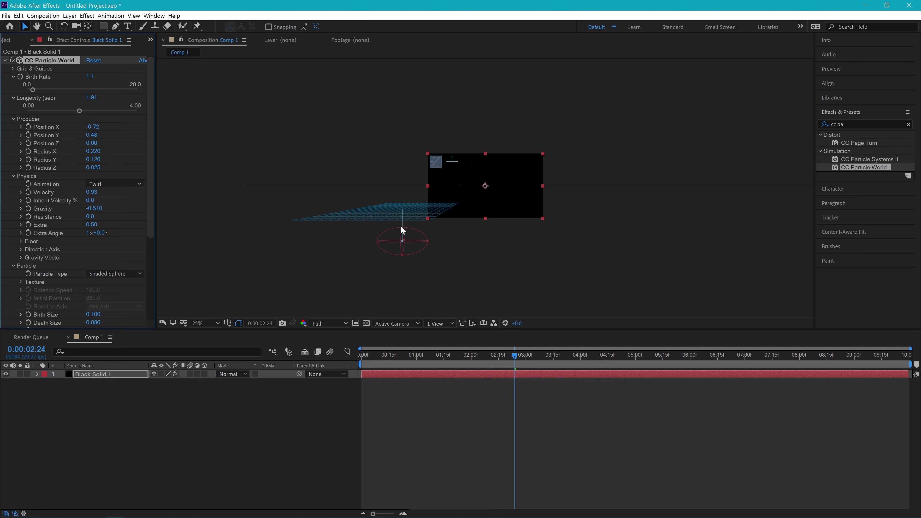
Set the producer's Radius X to 0.280, Radius Y to 0.270 and Position X to -0.77, and preview the animation from about 1:26
left_click_drag(93, 160, 88, 126)
scroll(548, 197, "down", 1)
scroll(548, 204, "up", 5)
scroll(547, 217, "down", 1)
key("space")
left_click_drag(514, 356, 464, 359)
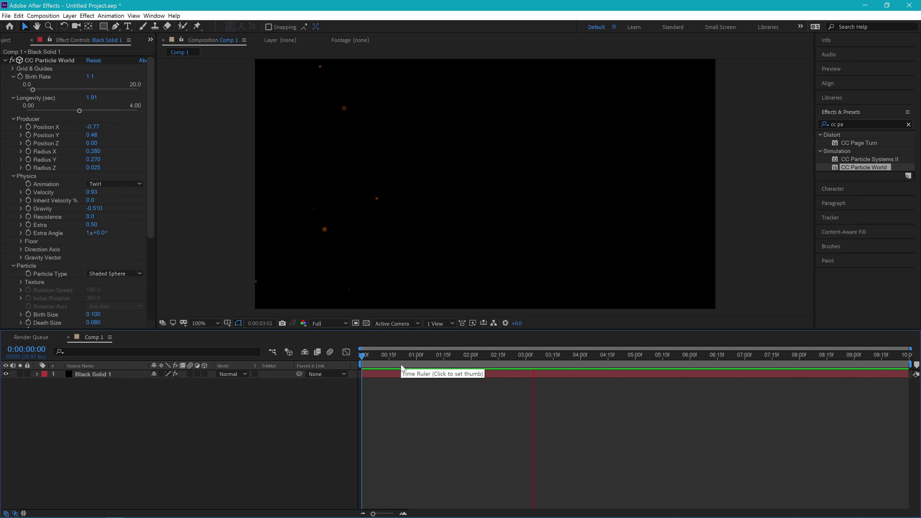
key("space")
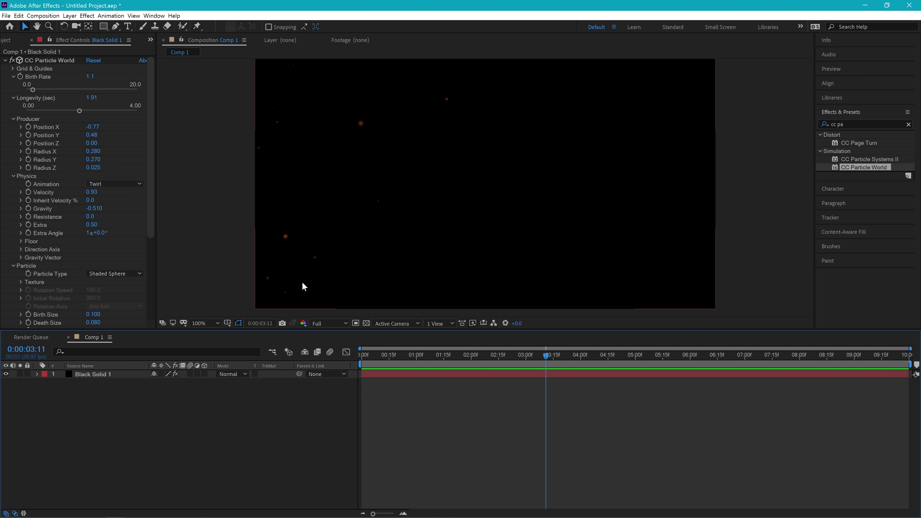
Enable motion blur on the Black Solid 1 layer and preview the streaked particles from several points in time
left_click(190, 374)
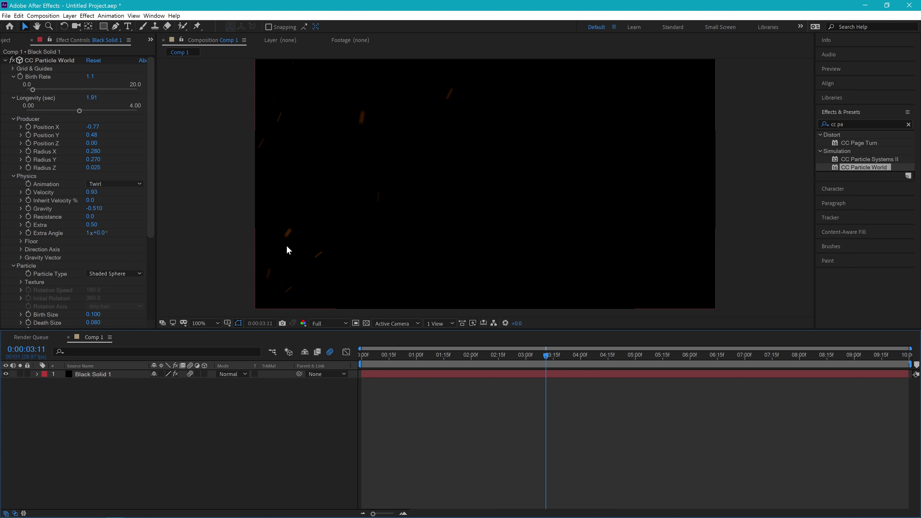
key("space")
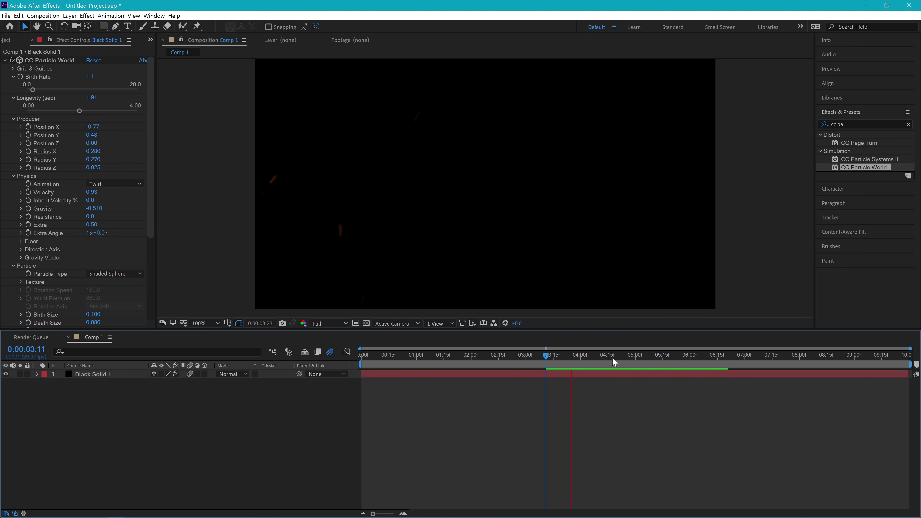
left_click(487, 361)
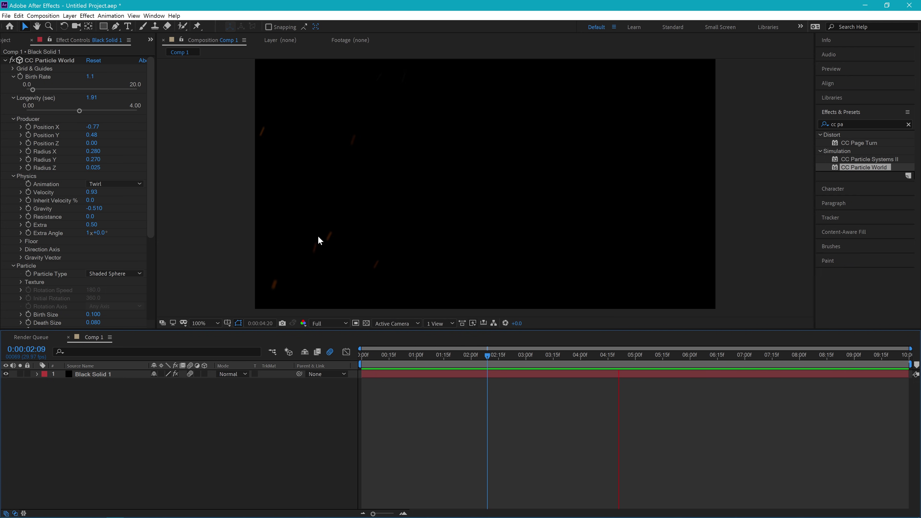
key("space")
left_click_drag(536, 359, 471, 421)
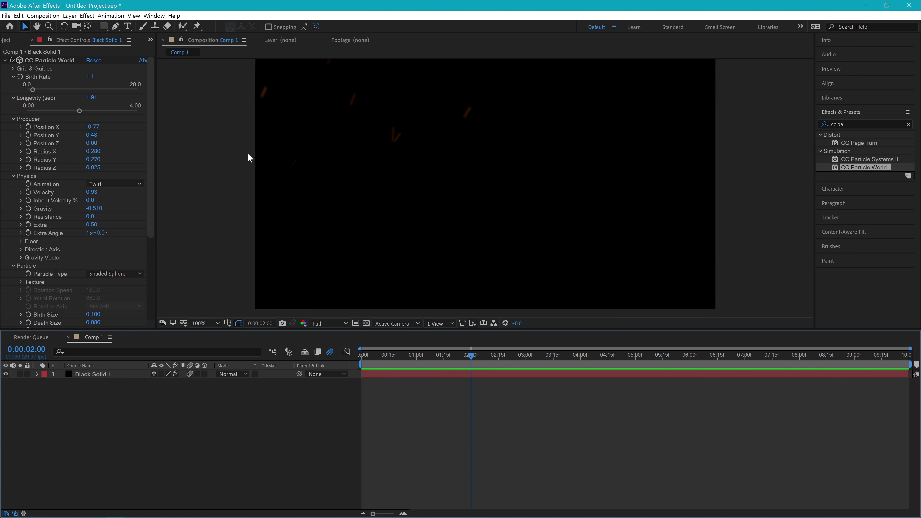
key("space")
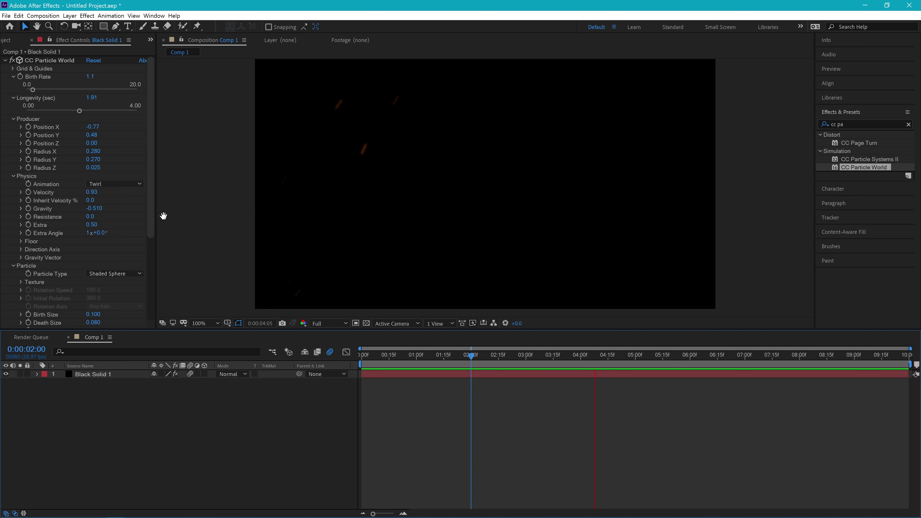
Raise the particle Longevity to 2.05 seconds
left_click_drag(149, 219, 153, 258)
scroll(153, 254, "up", 5)
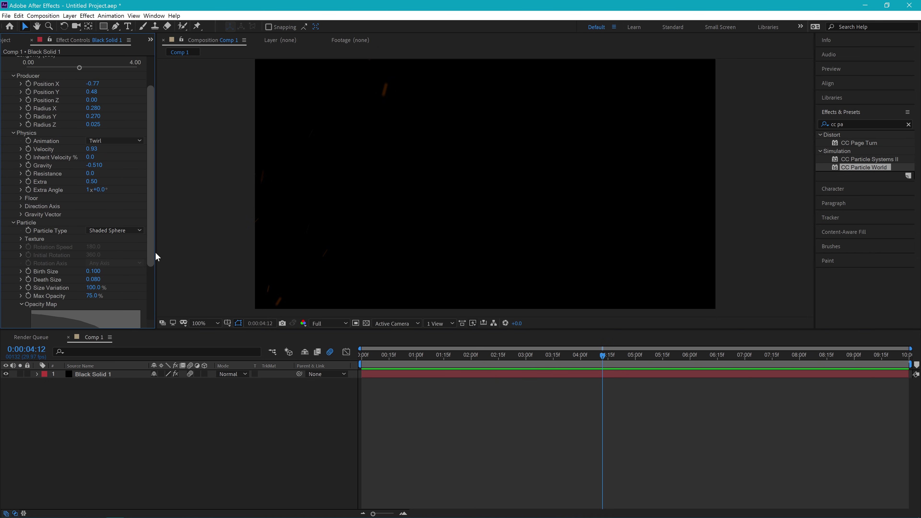
mouse_move(79, 111)
left_mouse_down()
mouse_move(95, 111)
mouse_move(48, 110)
mouse_move(83, 111)
left_mouse_up()
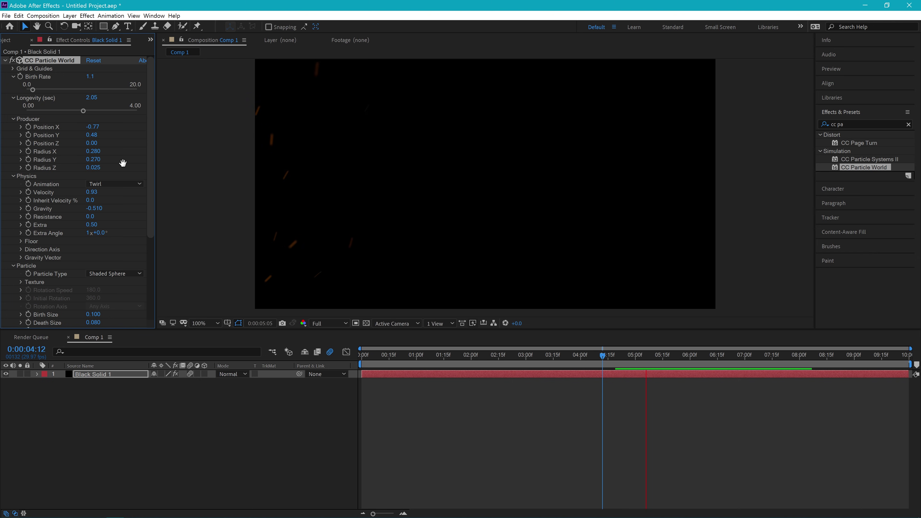
Set Birth Size to 0.180, Death Size to 0.060 and the Direction Axis to X 1.000 and Z -0.010, checking frames up to 5:23
scroll(149, 199, "down", 5)
left_click_drag(96, 194, 92, 200)
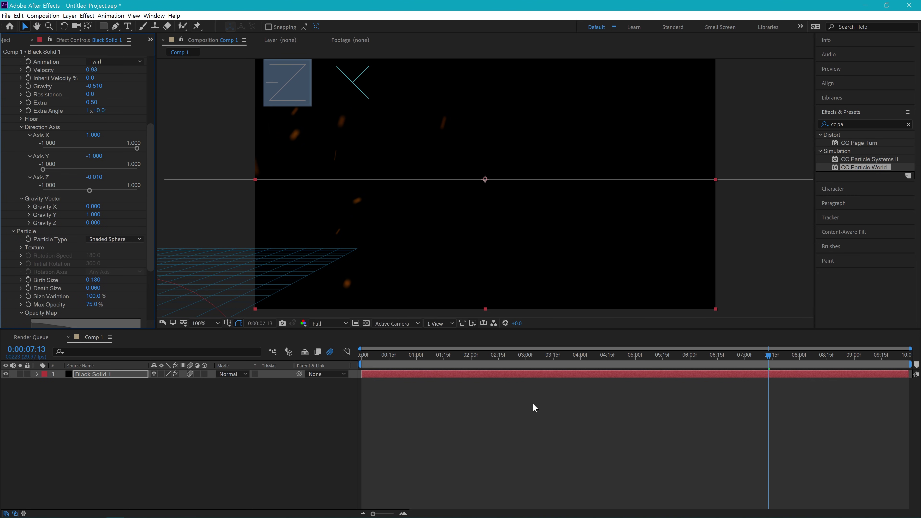
left_click_drag(646, 358, 676, 357)
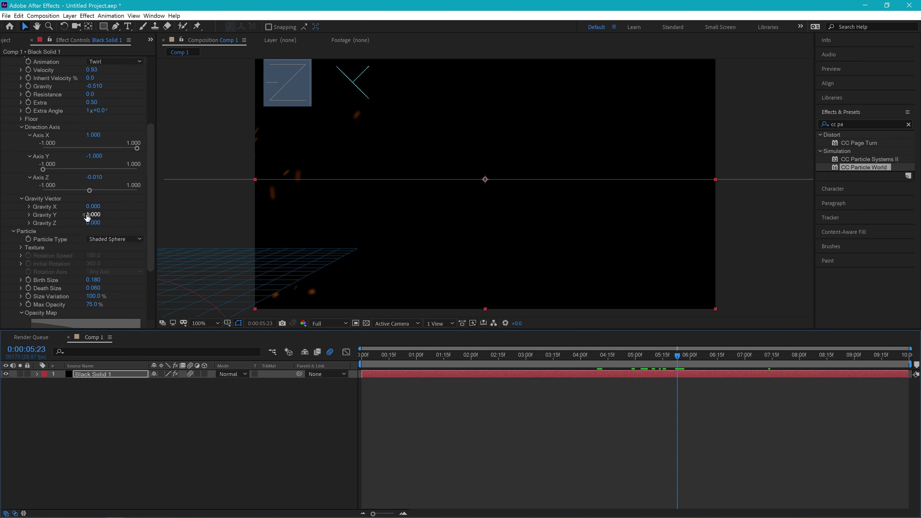
Set the Gravity Vector's Gravity X to -1.000 and preview the sideways particle drift, including from 2:07
left_click_drag(94, 206, 55, 213)
key("space")
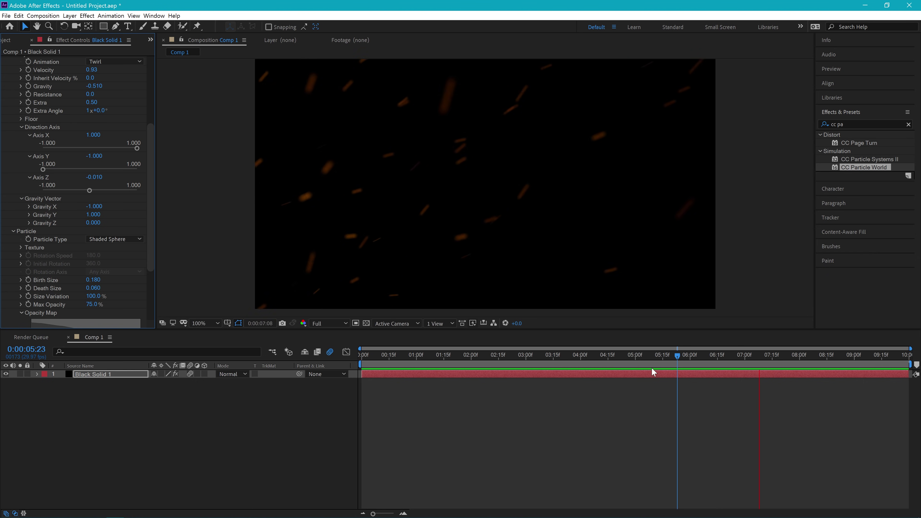
left_click(484, 355)
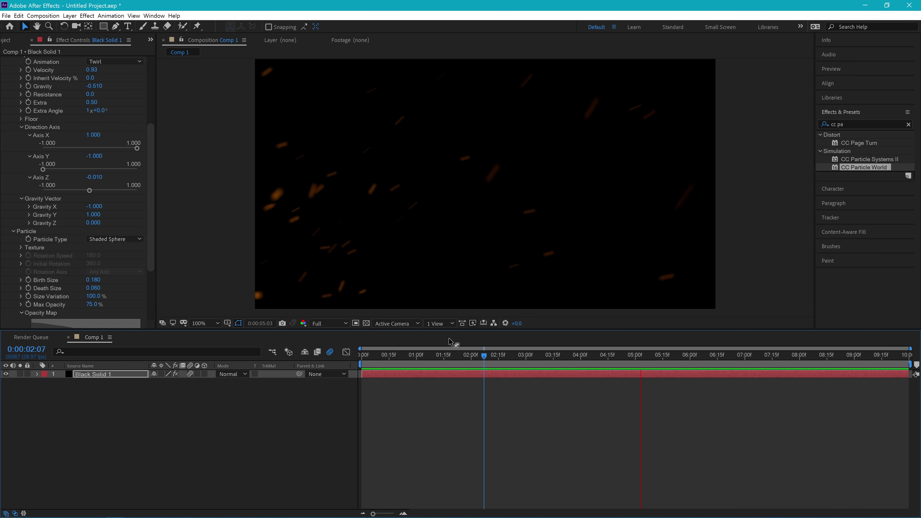
key("space")
key("space")
key("space")
Reduce the Birth Rate to 0.6 and play the animation from 7:29
left_click_drag(152, 235, 159, 138)
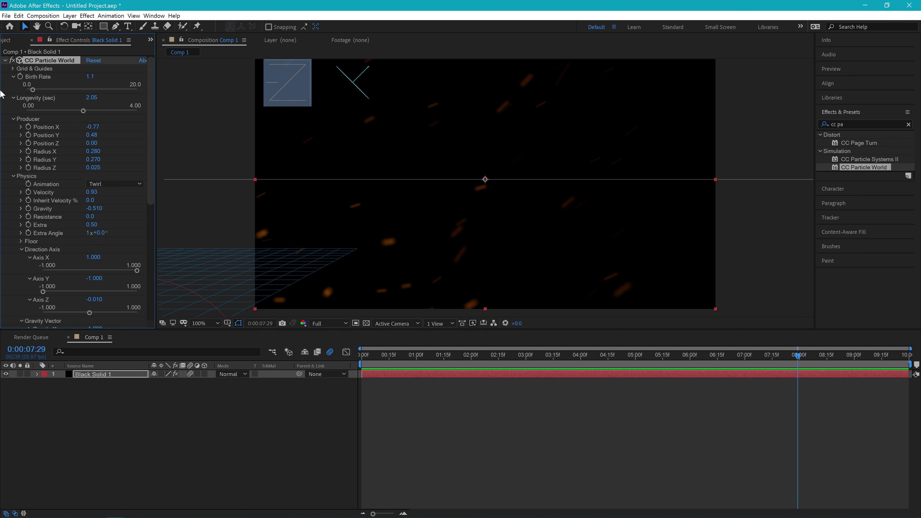
left_click(32, 90)
left_click_drag(31, 91, 29, 92)
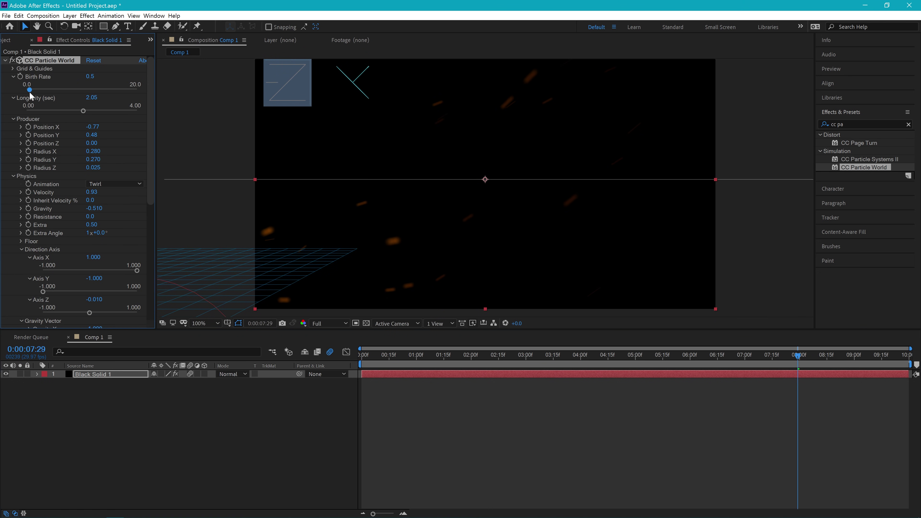
key("space")
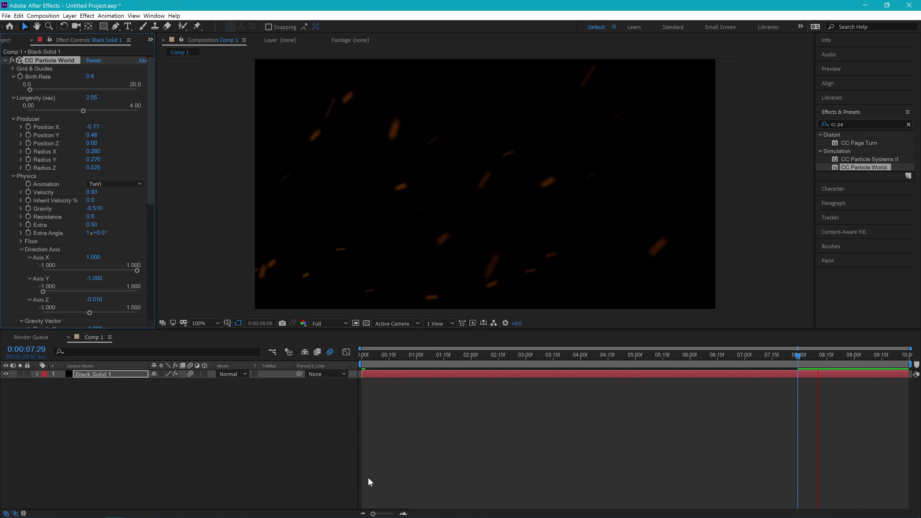
Raise the particle Velocity to 1.43 and preview the faster movement from several points in time
left_click_drag(91, 191, 115, 198)
key("space")
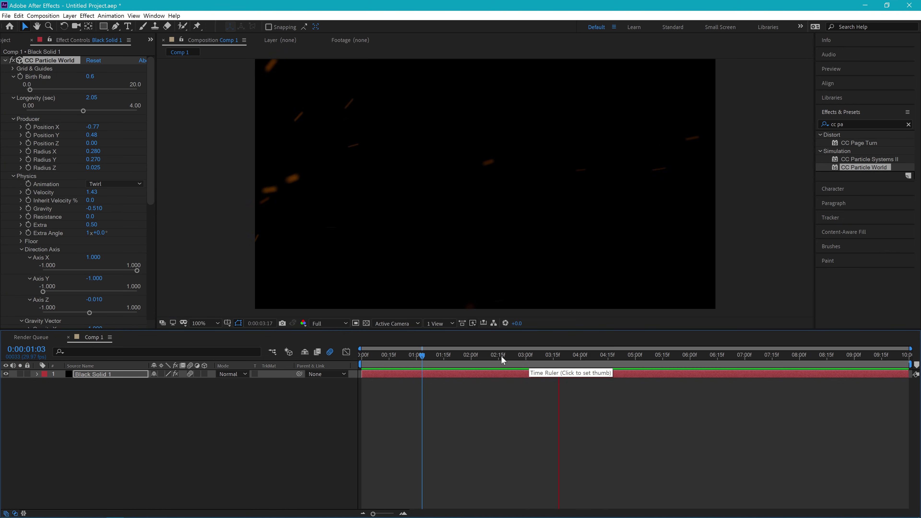
left_click_drag(531, 357, 698, 394)
left_click_drag(611, 370, 475, 409)
left_click(537, 421)
key("space")
key("space")
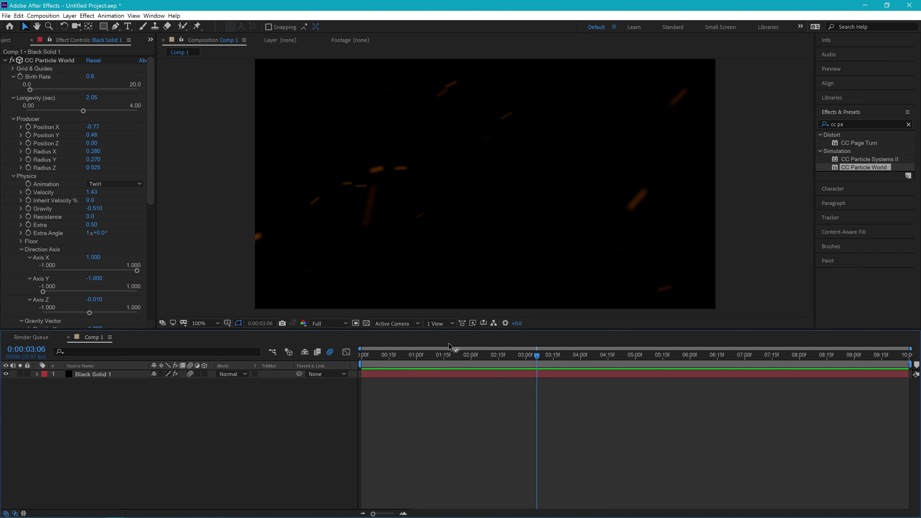
Create a new 1920 x 1080 px solid in orange-red, named Orange Solid 1
key("ctrl+y")
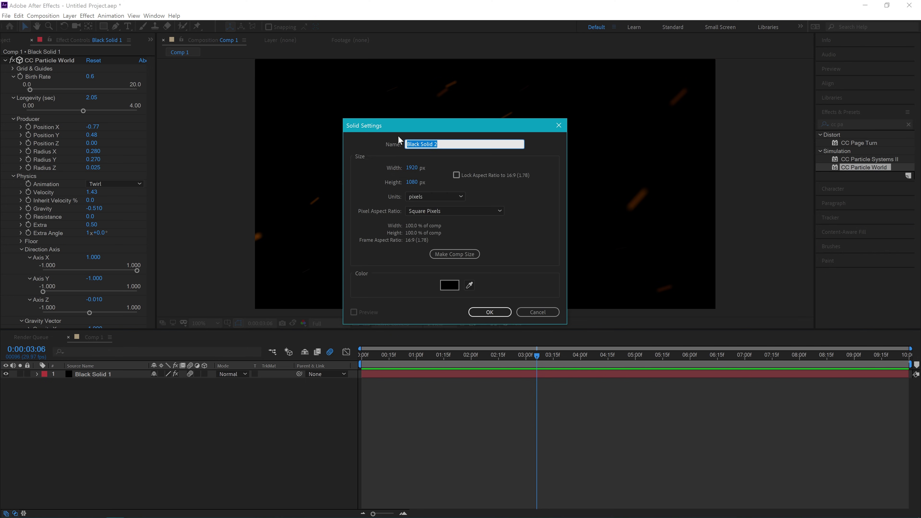
left_click(449, 285)
mouse_move(566, 447)
left_mouse_down()
mouse_move(566, 438)
mouse_move(569, 448)
left_mouse_up()
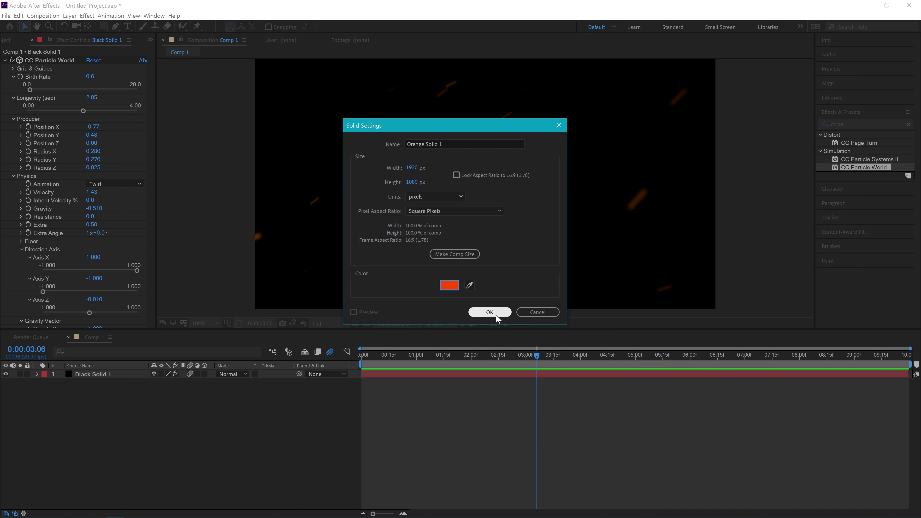
left_click(496, 313)
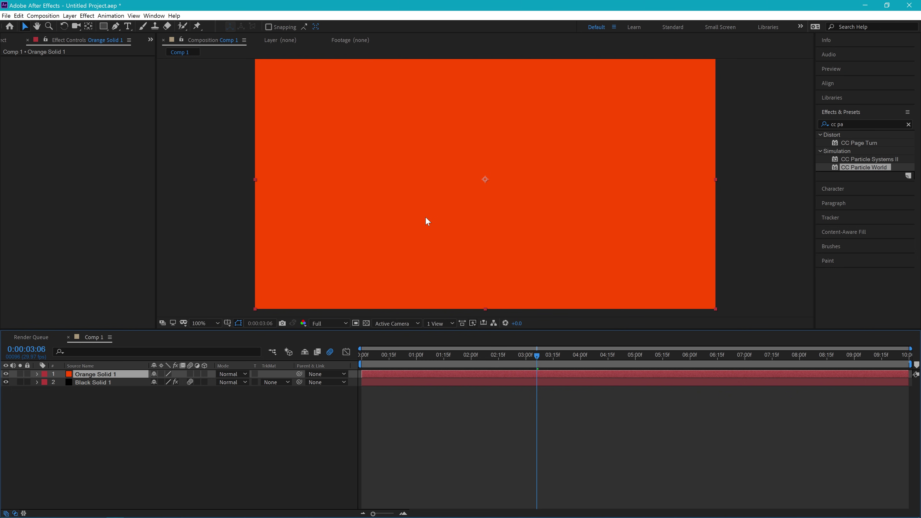
Draw a large circular mask on Orange Solid 1 over the frame's lower-left corner, and shift it outward so it covers only the corner's tip
key("shift+slash")
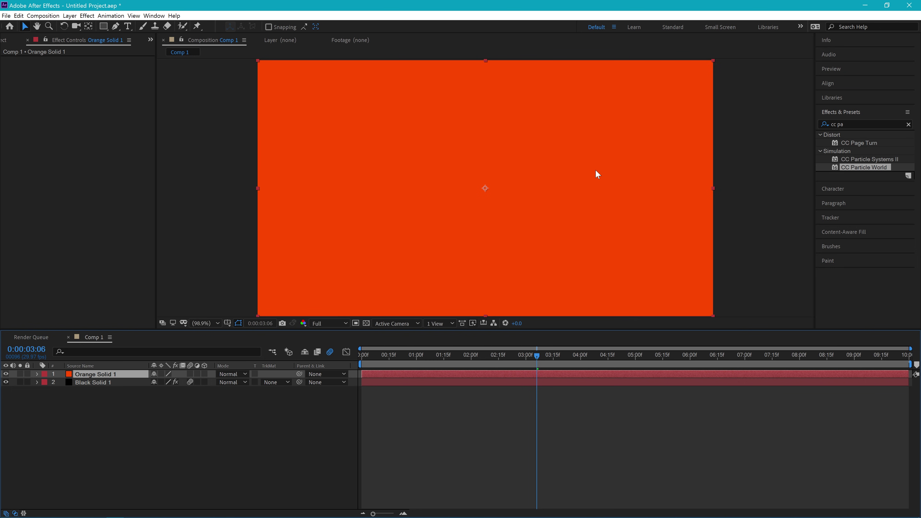
key("comma")
key("comma")
key("comma")
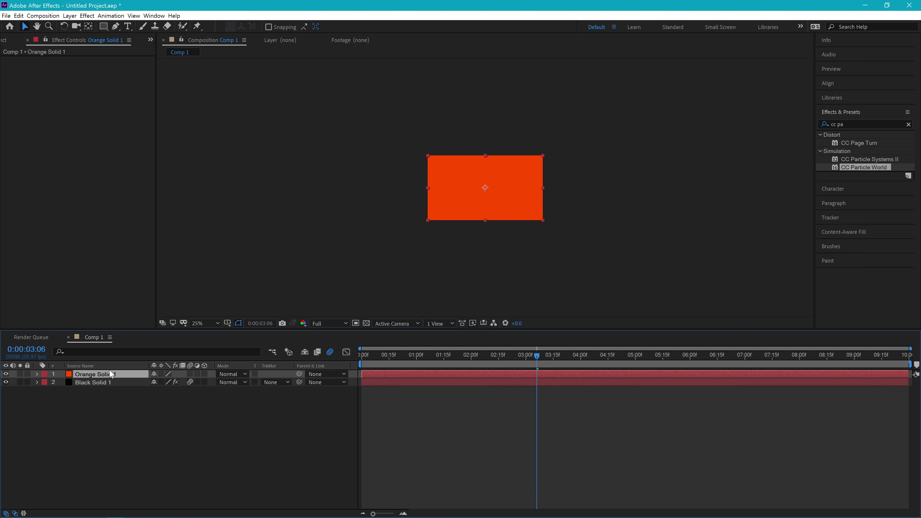
left_click(103, 29)
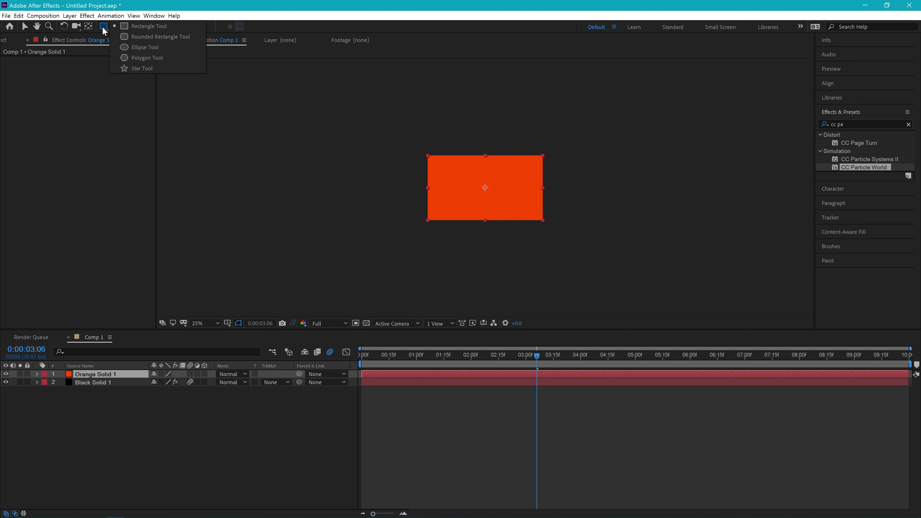
left_click(139, 49)
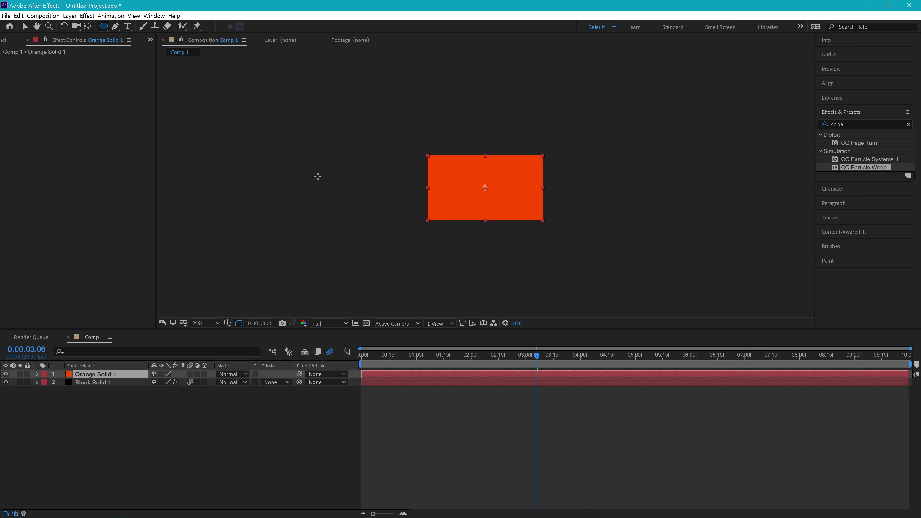
left_click_drag(326, 192, 473, 336)
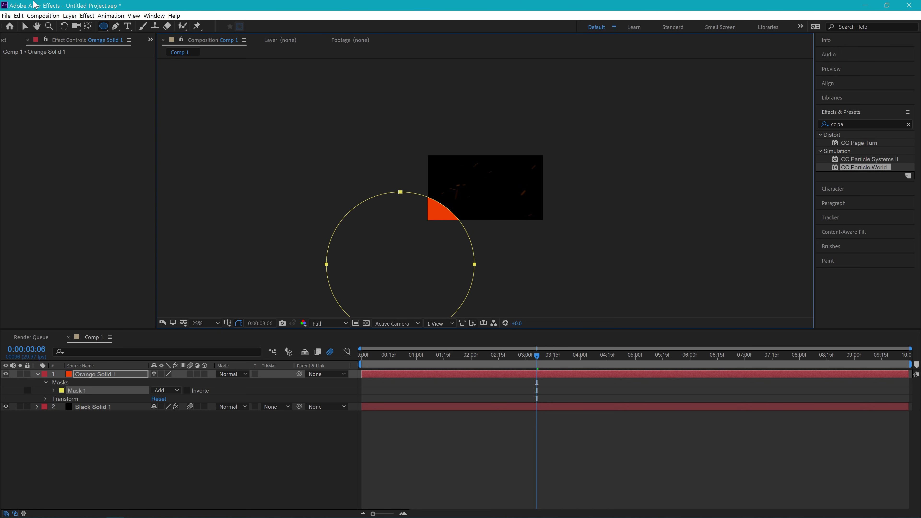
left_click(25, 33)
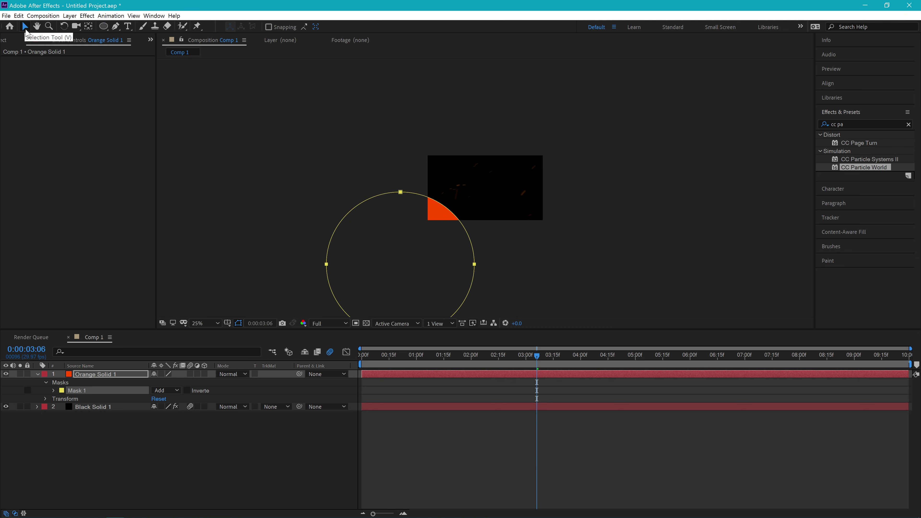
left_click_drag(401, 194, 384, 205)
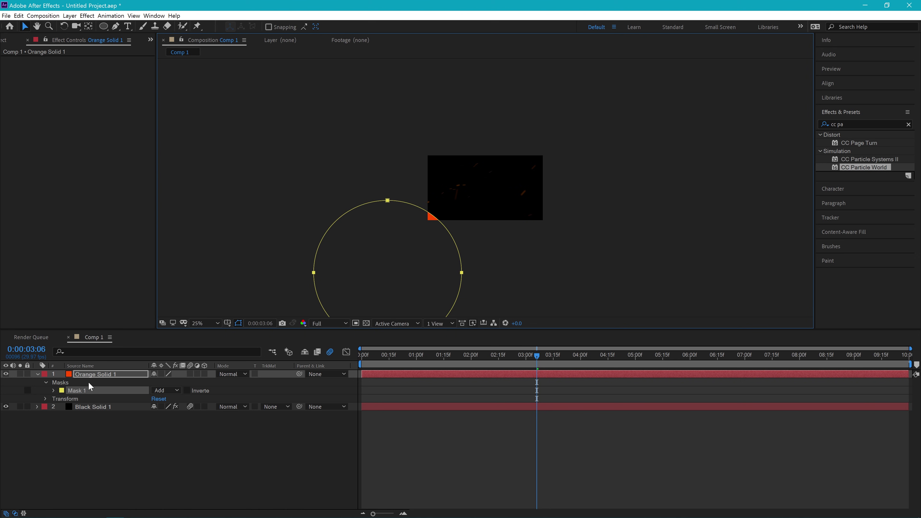
Set the Mask Feather of Mask 1 to 2904 pixels to soften the orange corner into a glow
left_click(53, 390)
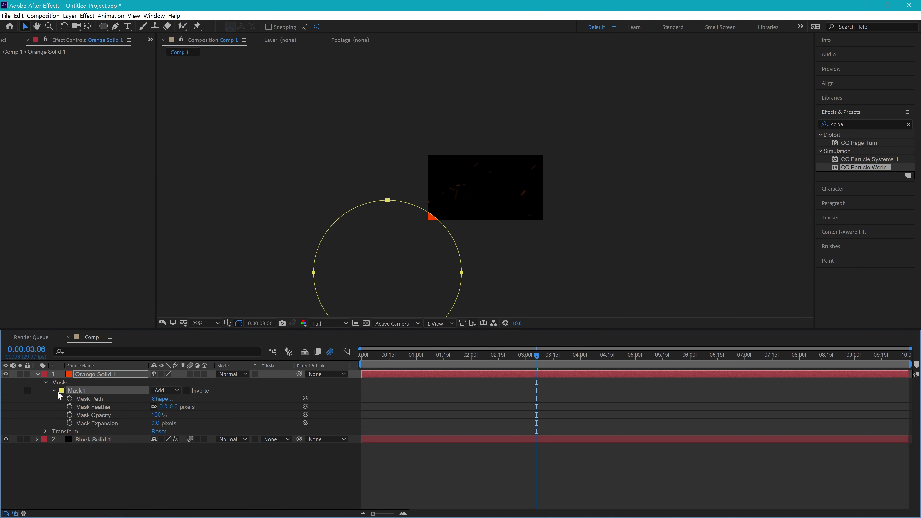
left_click_drag(164, 408, 296, 405)
left_click_drag(216, 409, 220, 407)
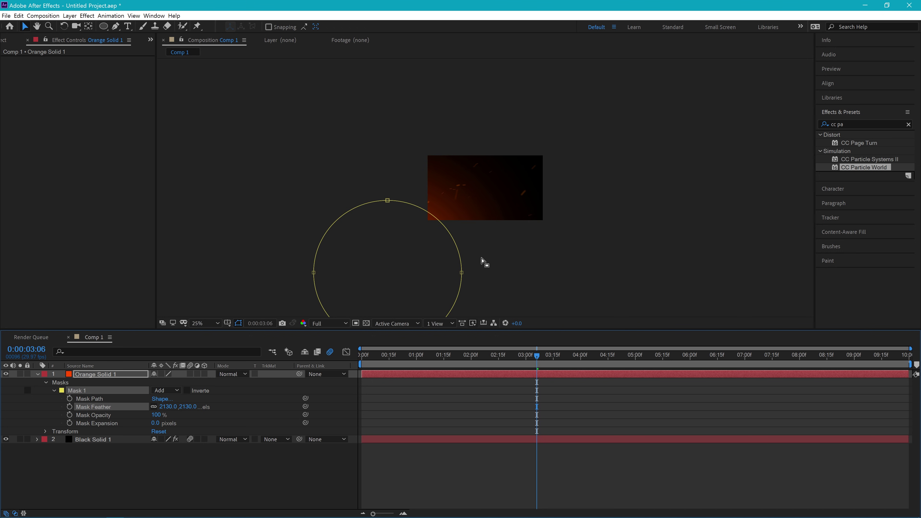
left_click_drag(183, 407, 203, 413)
left_click_drag(186, 407, 219, 411)
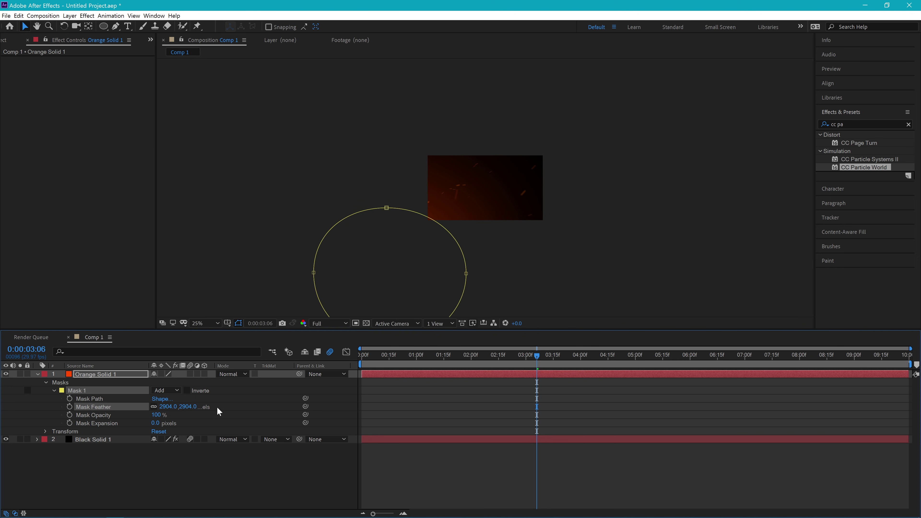
Reshape Mask 1 by lowering its top point and extending its right point outward, and return to the first frame
left_click_drag(466, 274, 456, 276)
left_click_drag(386, 208, 380, 215)
left_click_drag(456, 275, 472, 278)
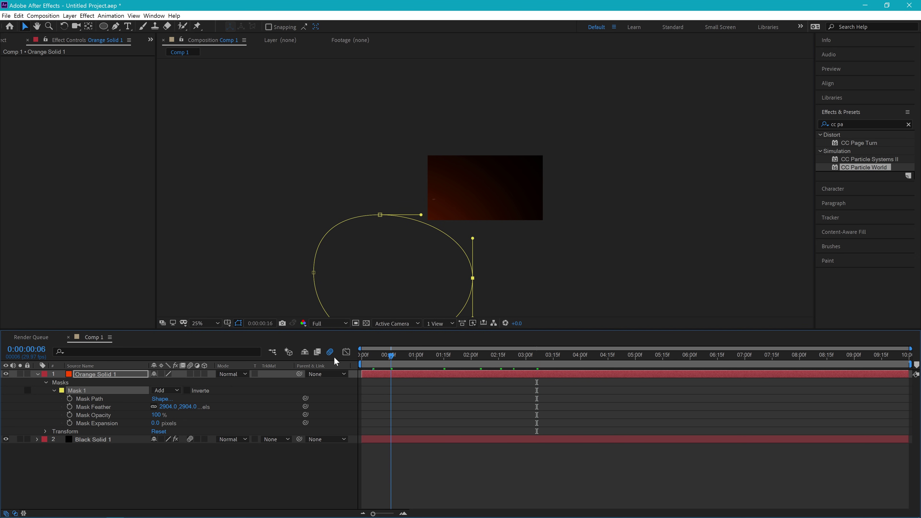
key("Home")
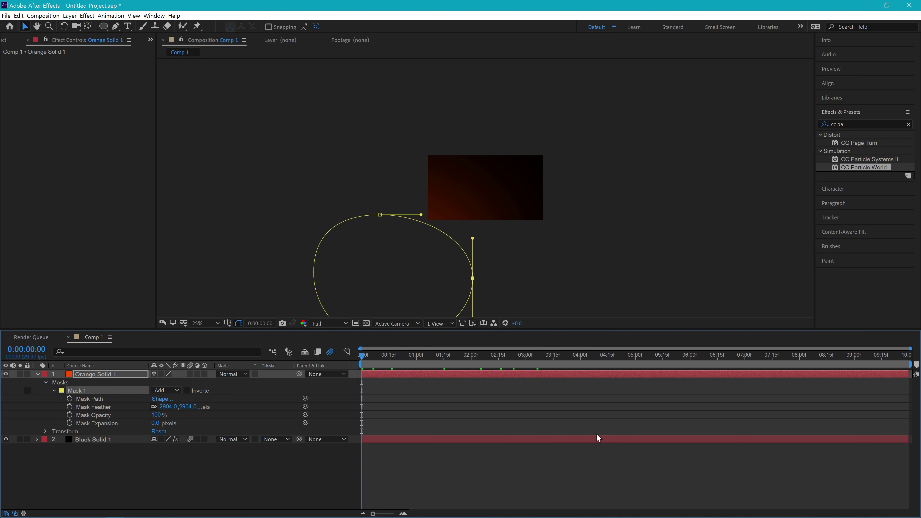
Preview the embers with the glow and enable an expression on the Opacity of Orange Solid 1
key("space")
scroll(565, 275, "up", 1)
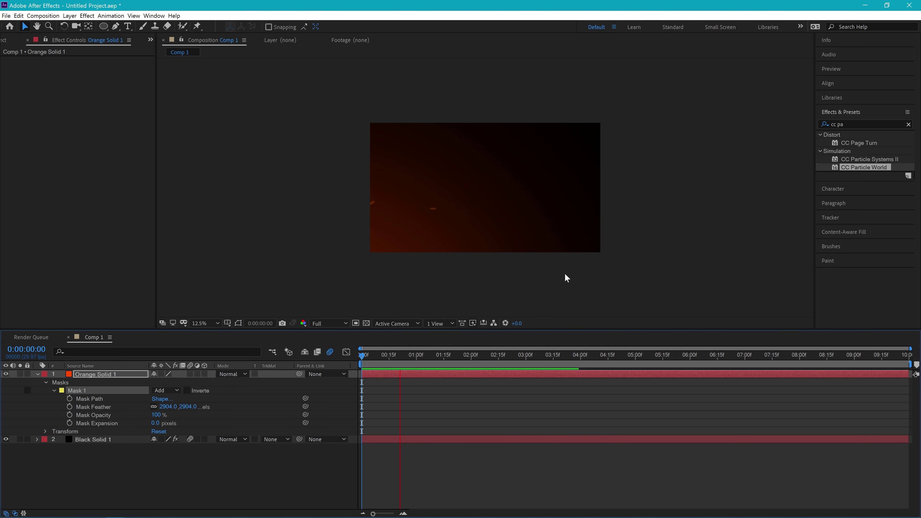
key("space")
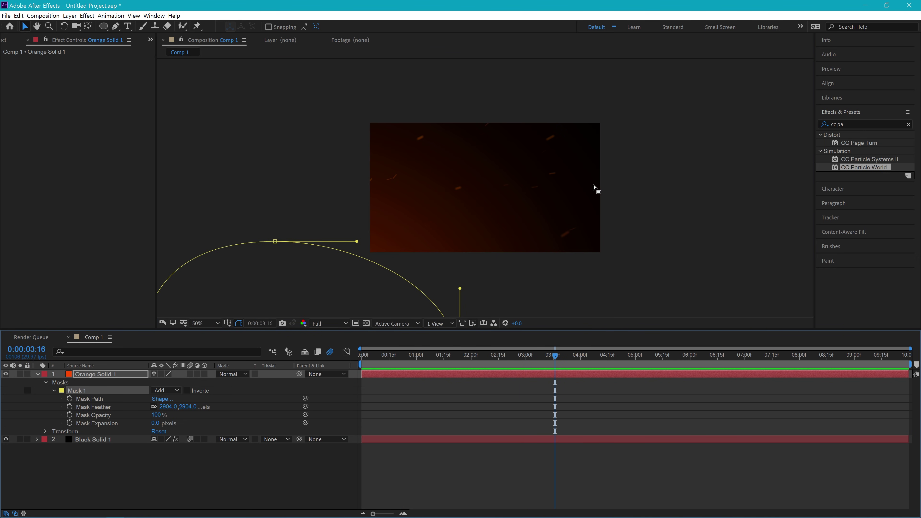
left_click(88, 376)
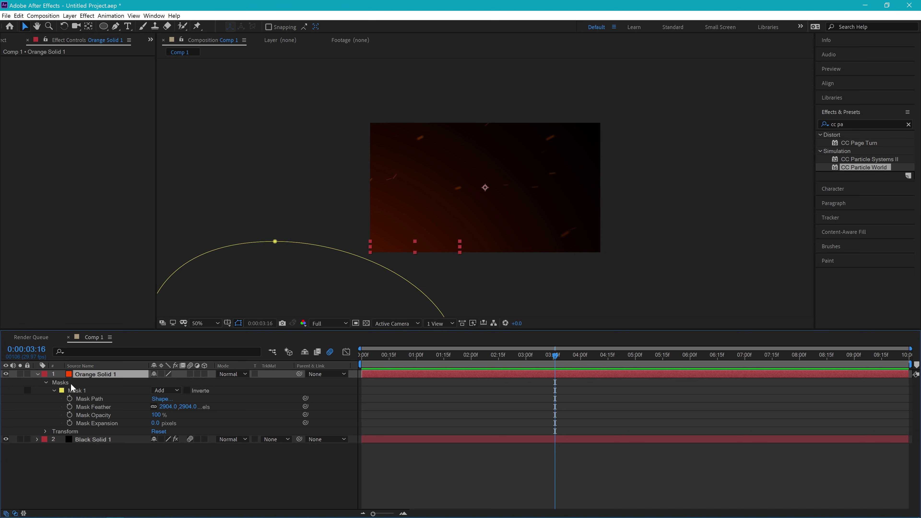
left_click(45, 431)
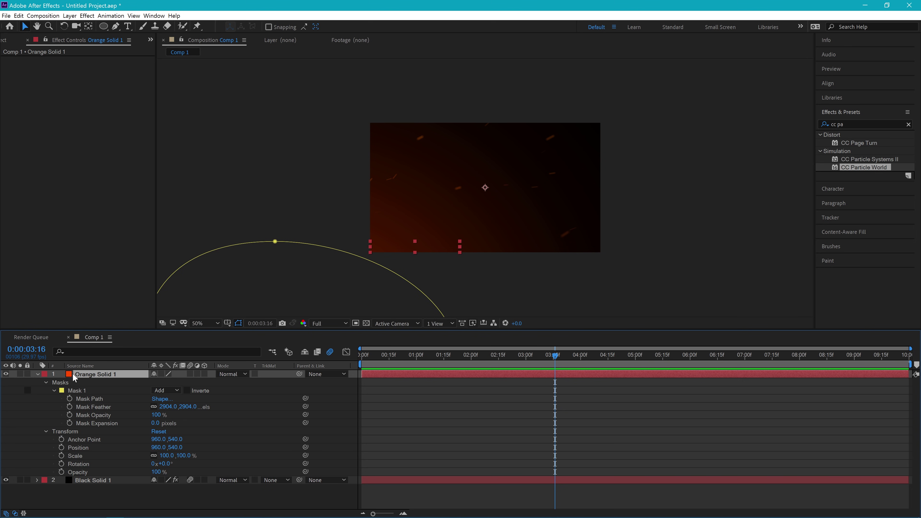
key("t")
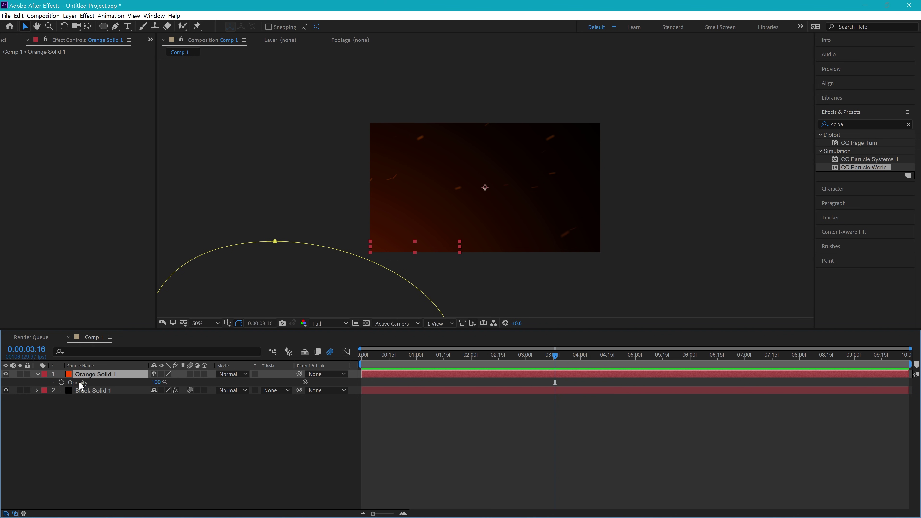
left_click(62, 382, "alt")
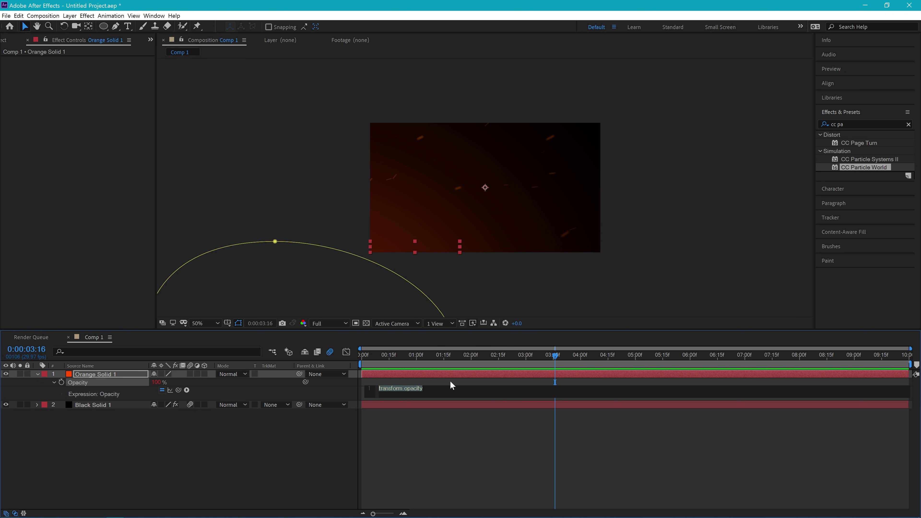
Enter wiggle(15,50) as the Opacity expression of Orange Solid 1
type("wiggle")
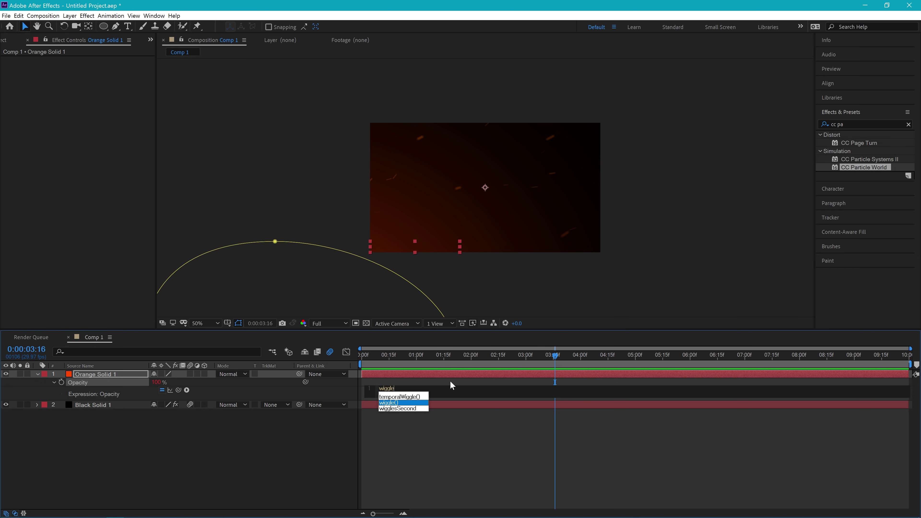
key("Return")
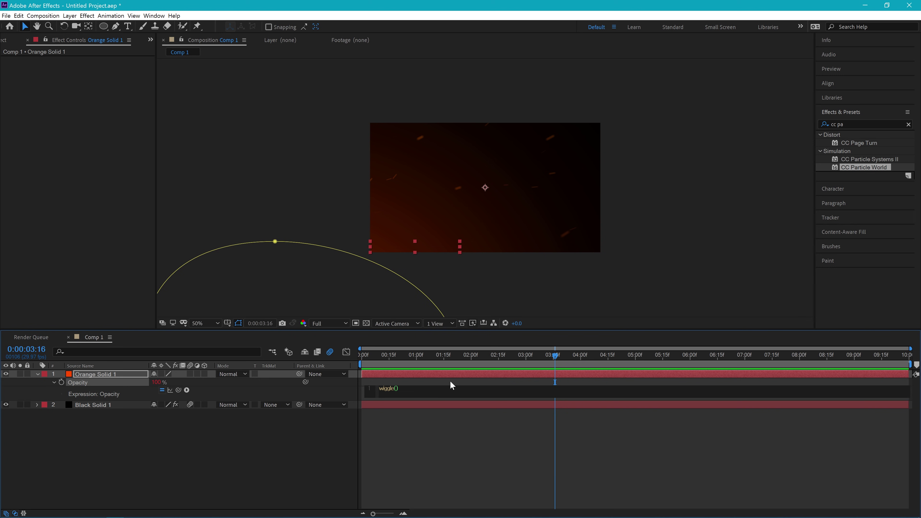
type("15,50")
left_click(418, 431)
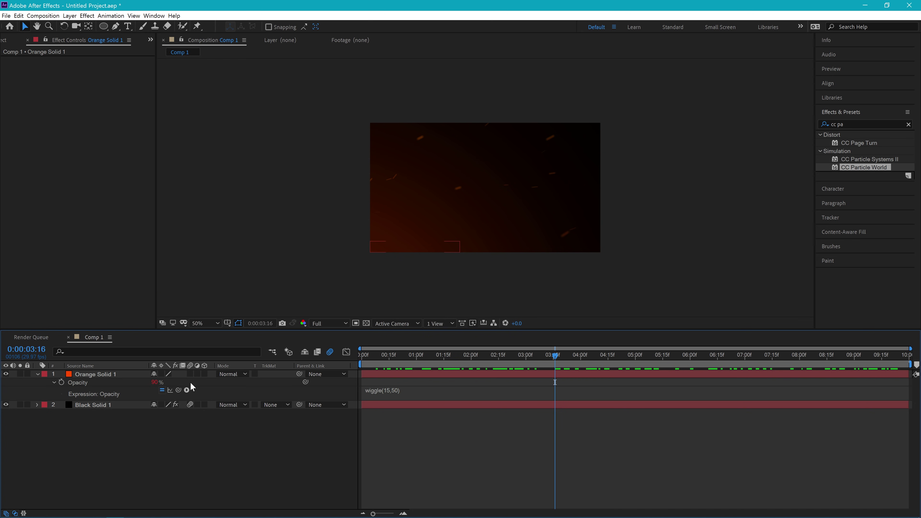
Preview the flicker and reduce its strength by changing the Opacity expression to wiggle(15,10)
left_click(83, 384)
left_click(159, 384)
left_click(157, 383)
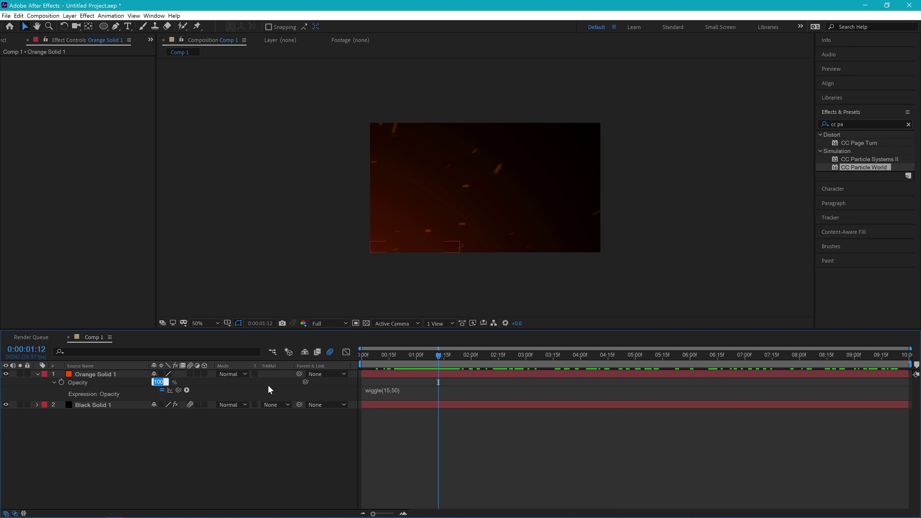
left_click(284, 391)
mouse_move(405, 356)
left_mouse_down()
mouse_move(420, 357)
mouse_move(390, 358)
left_mouse_up()
key("space")
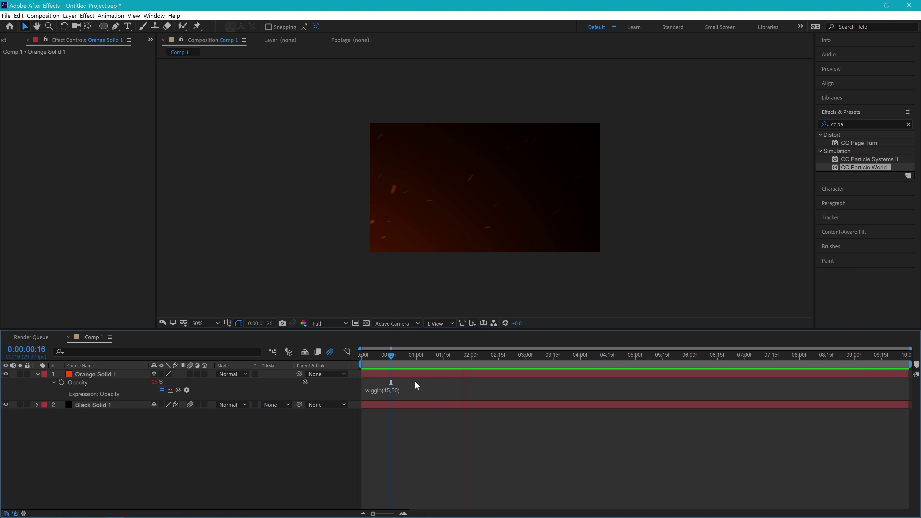
left_click(398, 394)
left_click(407, 388)
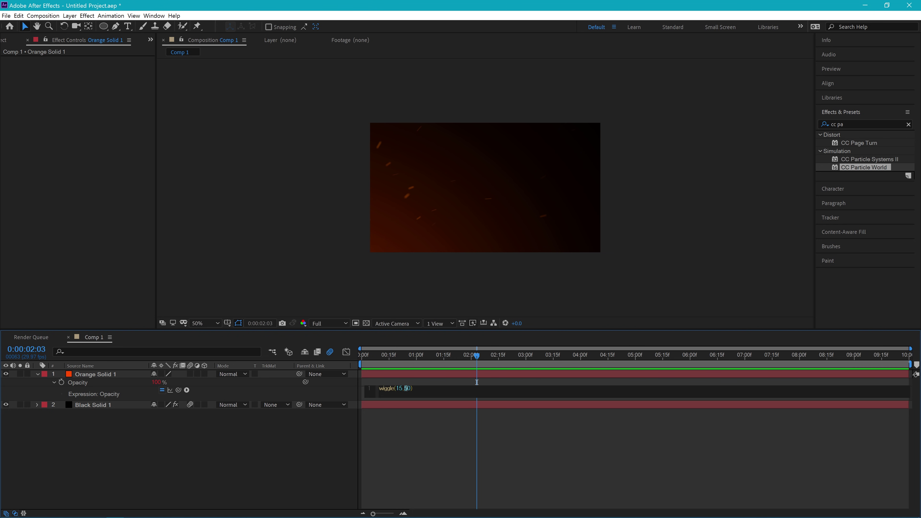
left_click(224, 396)
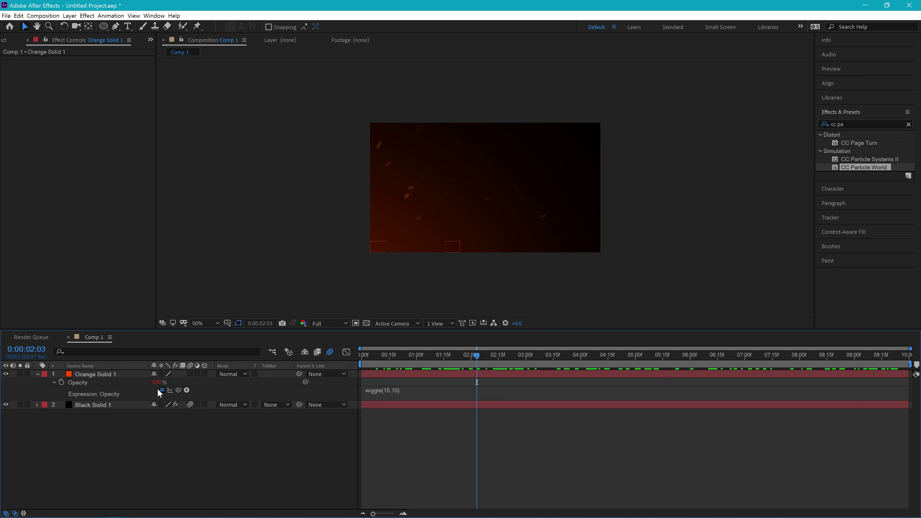
Lower the base Opacity of Orange Solid 1 and preview the animation from the first frame
left_click_drag(155, 382, 124, 389)
left_click_drag(476, 357, 341, 363)
key("space")
scroll(502, 275, "up", 1)
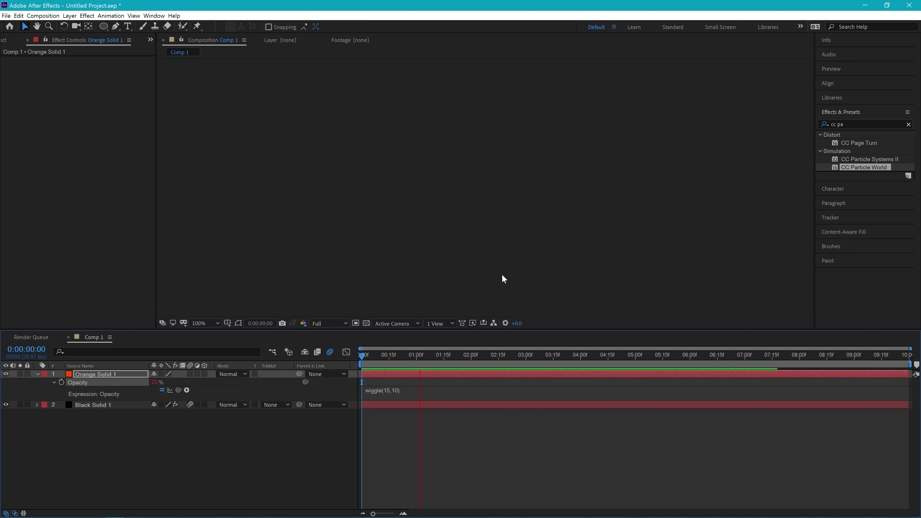
key("space")
Change the Opacity expression of Orange Solid 1 to wiggle(18,15) and preview the flicker
left_click(423, 393)
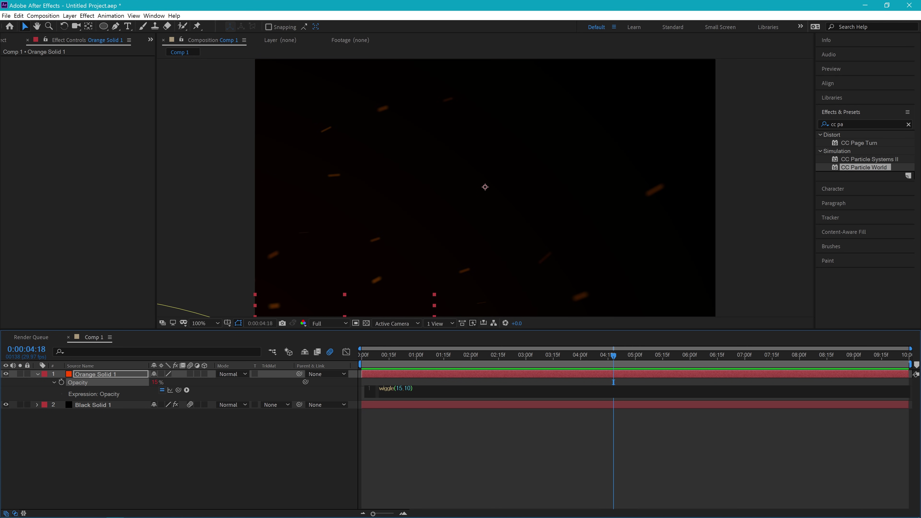
key("BackSpace")
type("8")
left_click(438, 438)
key("space")
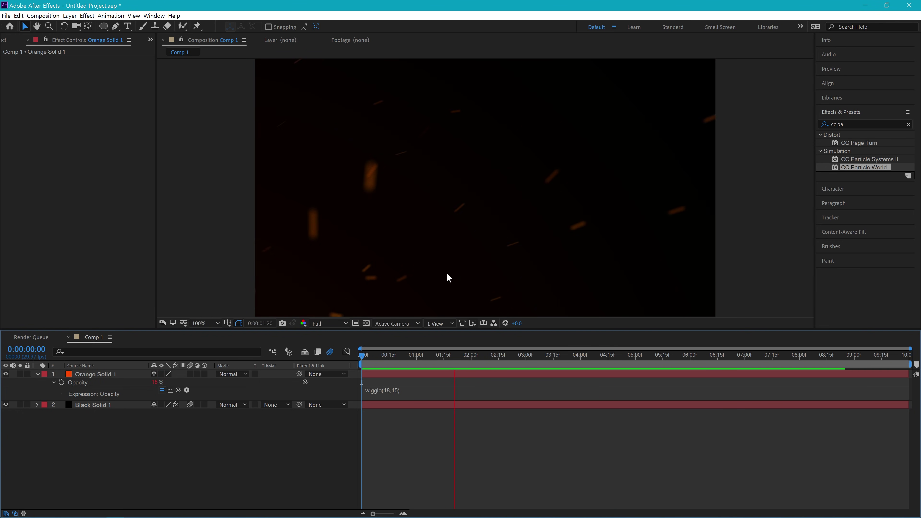
key("space")
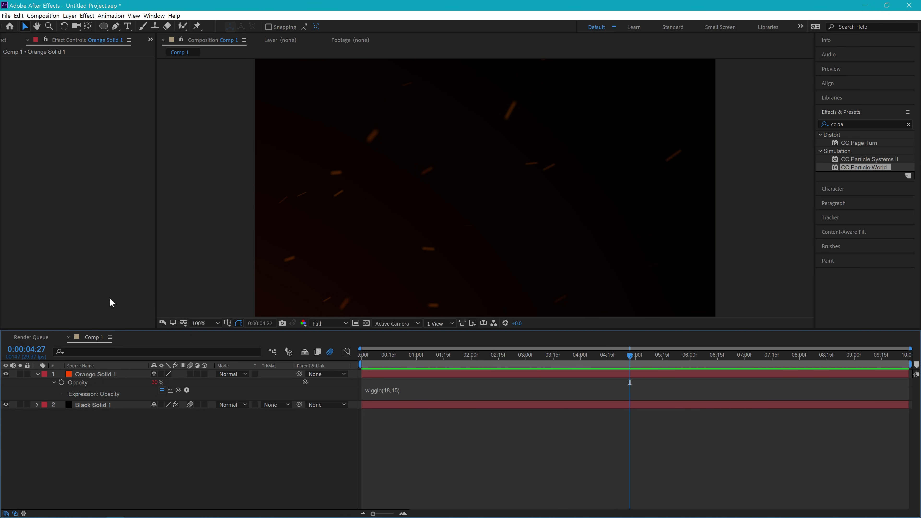
Duplicate Orange Solid 1 and select the upper copy with its whole mask in view
left_click(95, 374)
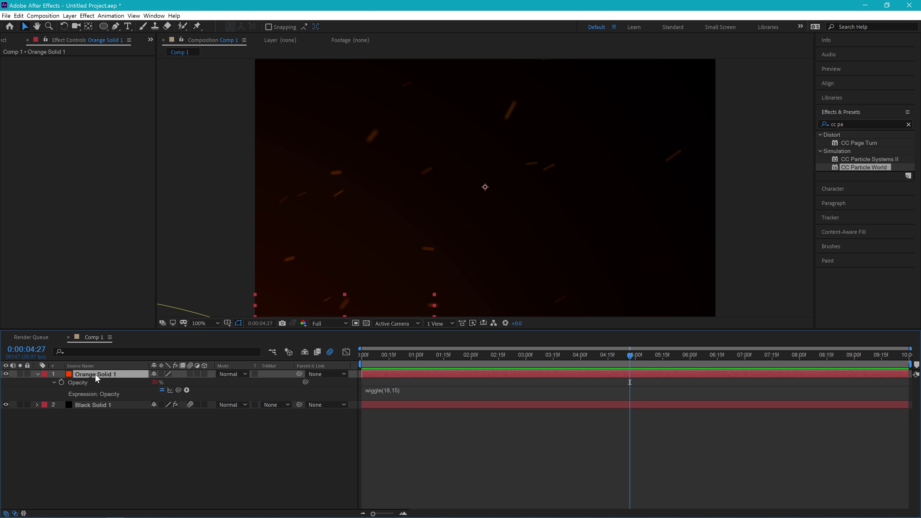
key("ctrl+d")
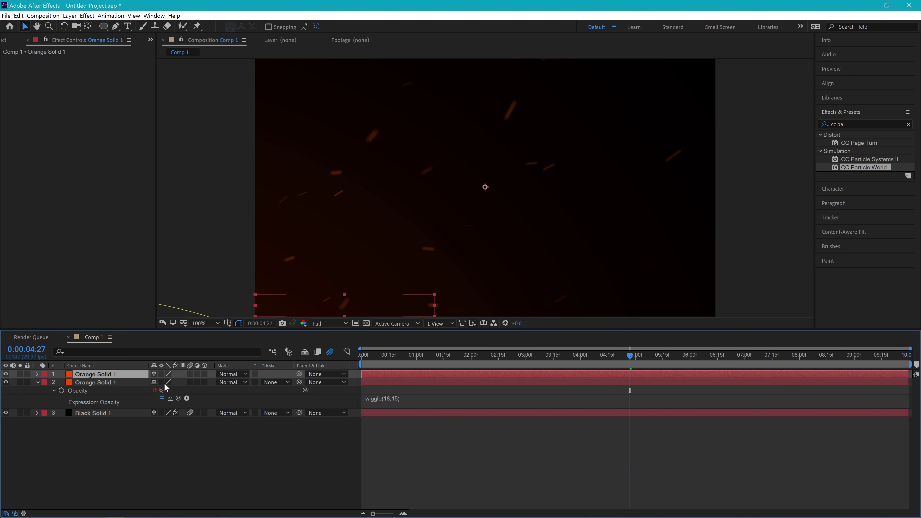
left_click(105, 383)
key("comma")
key("comma")
key("comma")
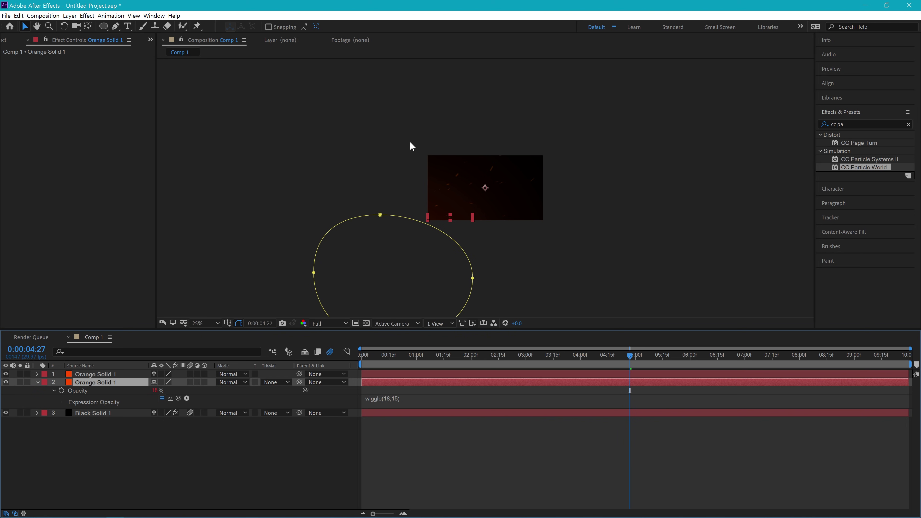
key("comma")
scroll(432, 207, "up", 5)
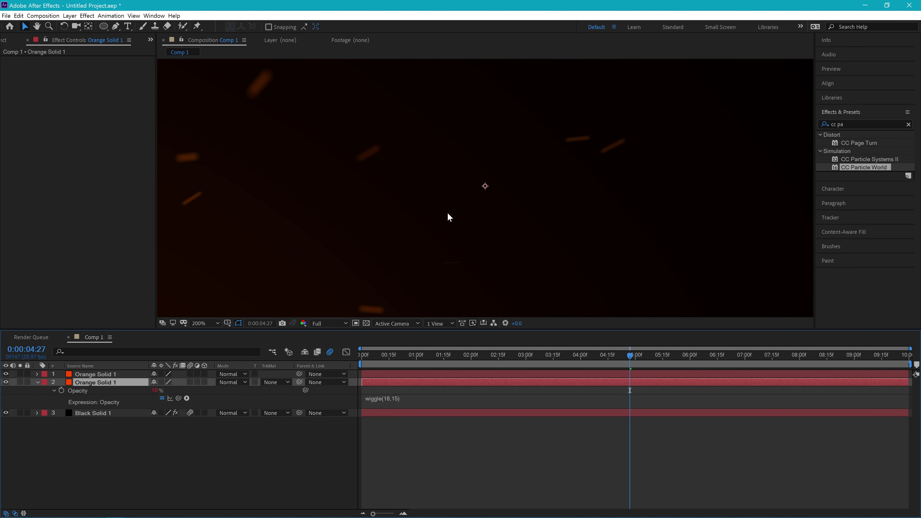
scroll(448, 215, "down", 2)
left_click(415, 204)
key("comma")
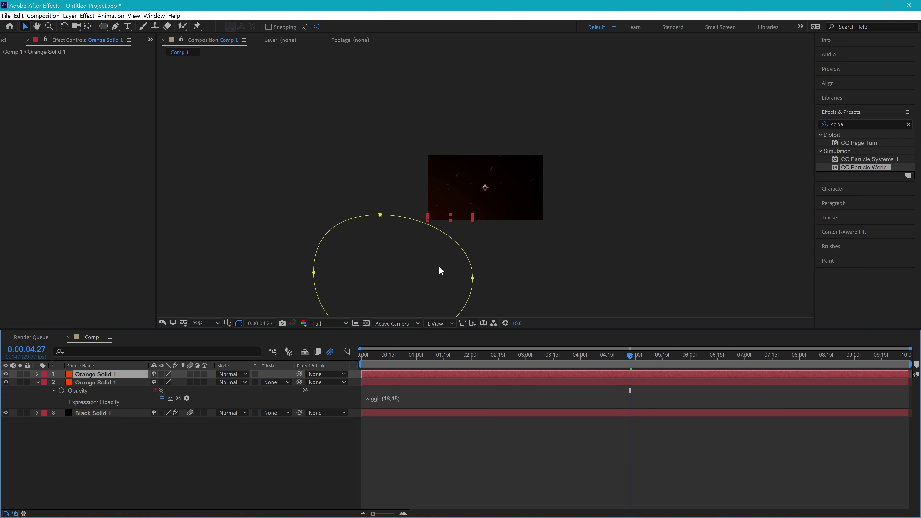
Shift the right, top and left points of the upper copy's mask down and to the left, away from the frame
left_click_drag(477, 285, 455, 286)
mouse_move(380, 215)
left_mouse_down()
mouse_move(365, 229)
mouse_move(375, 220)
left_mouse_up()
left_click_drag(314, 272, 302, 282)
left_click_drag(375, 220, 364, 220)
left_click_drag(456, 285, 444, 292)
Apply the Fill effect to the upper Orange Solid 1 and set its color to yellow FFCF00
key("ctrl+f")
type("fill")
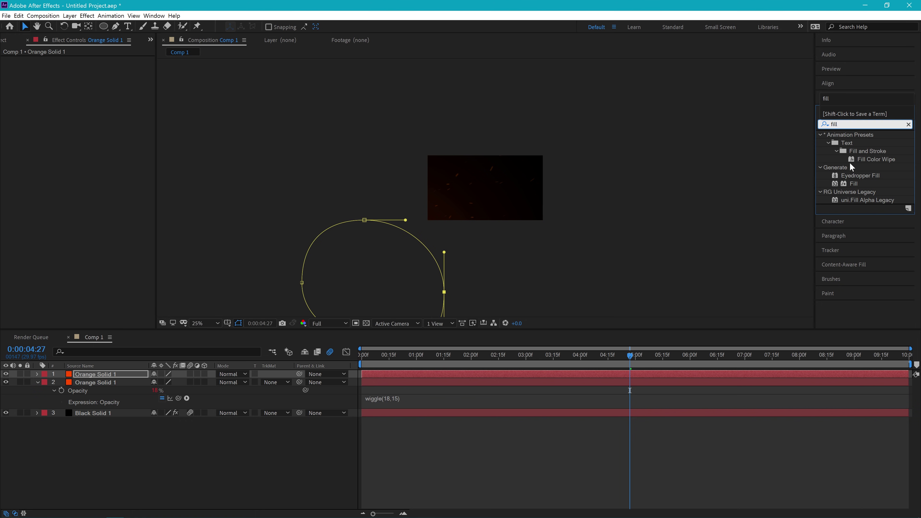
left_click_drag(853, 184, 96, 372)
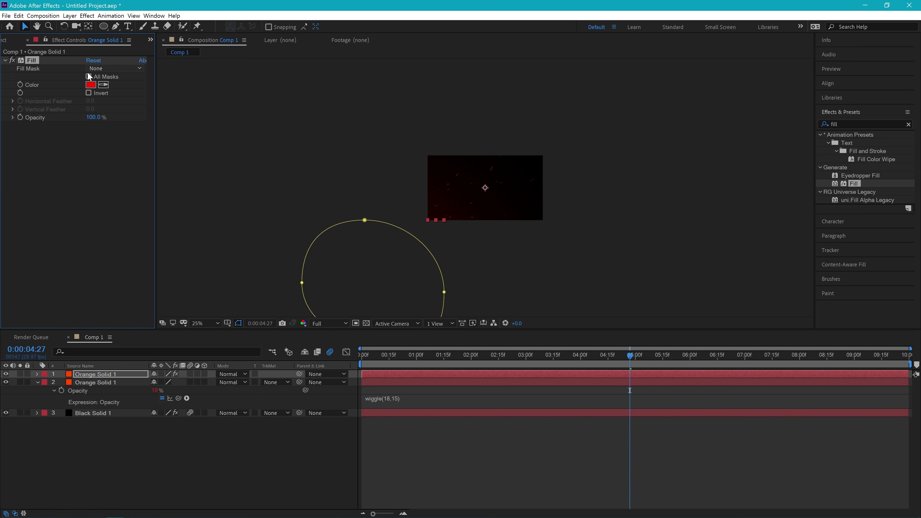
left_click(91, 84)
type("FFCF00")
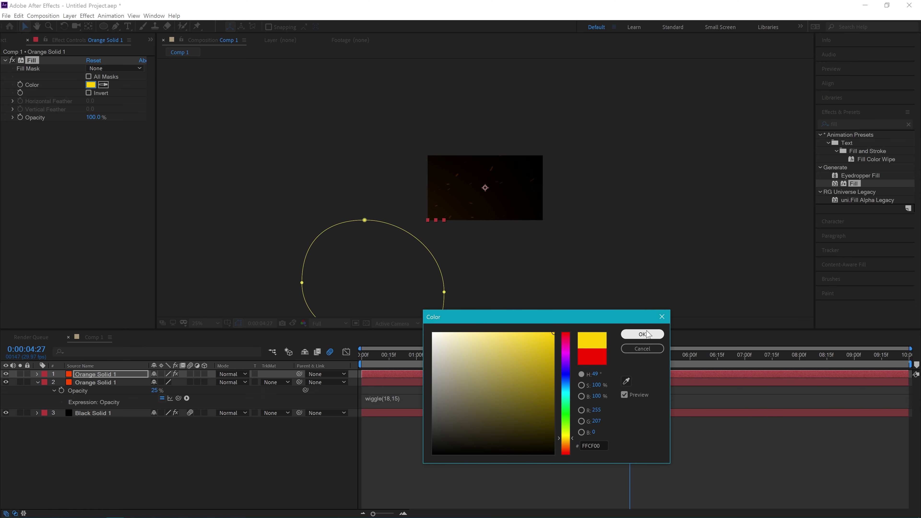
left_click(642, 334)
Pull the top point of the yellow copy's mask outward and set its Mask Feather to 1530 pixels
scroll(483, 184, "up", 2)
left_click_drag(244, 252, 316, 187)
left_click_drag(387, 286, 397, 213)
left_click_drag(324, 117, 295, 137)
key("f")
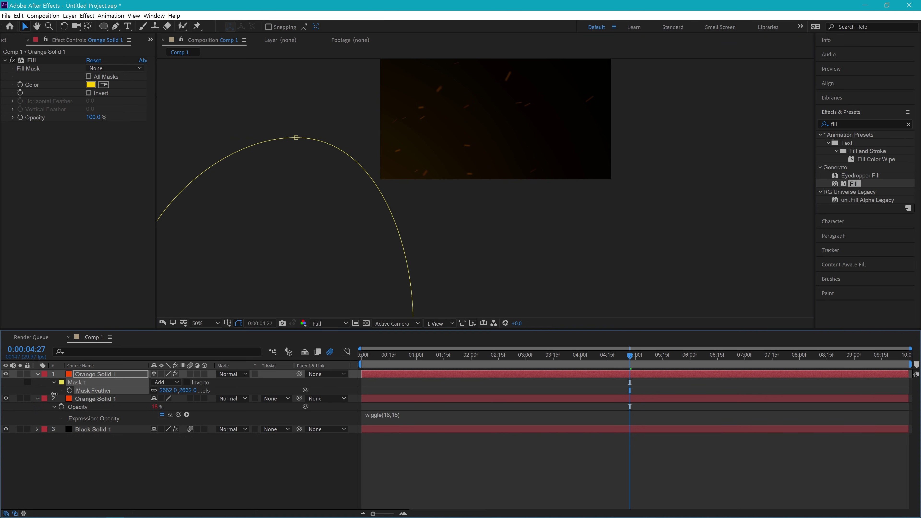
left_click(121, 374)
scroll(396, 169, "down", 3)
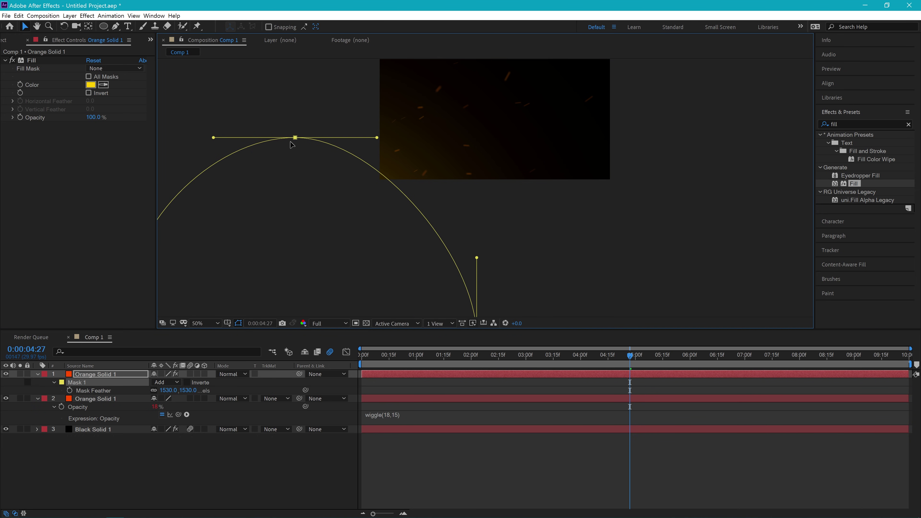
Reshape the yellow copy's mask around the frame's lower-left corner and preview the animation from the first frame
left_click_drag(296, 137, 262, 140)
left_click_drag(295, 163, 281, 89)
left_click_drag(462, 265, 464, 294)
left_click_drag(502, 141, 492, 242)
left_click_drag(237, 165, 194, 182)
left_click_drag(374, 187, 417, 288)
left_click_drag(469, 357, 209, 349)
key("space")
scroll(514, 276, "up", 1)
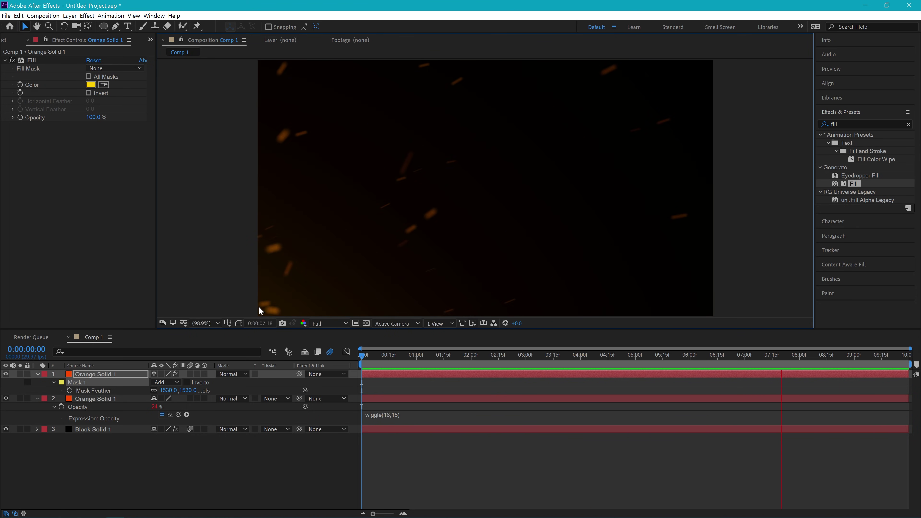
key("space")
left_click_drag(537, 357, 534, 369)
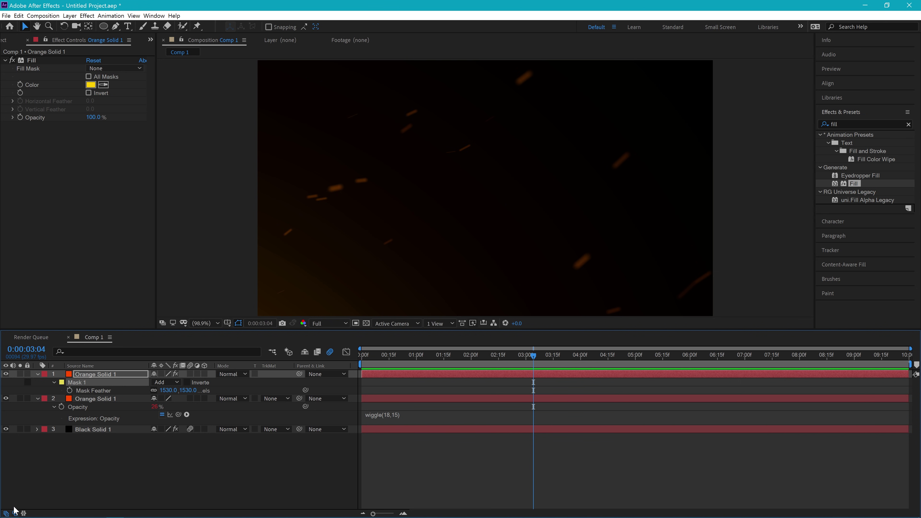
Set the blending mode of both Orange Solid 1 layers to Add and preview the combined glow
left_click(234, 374)
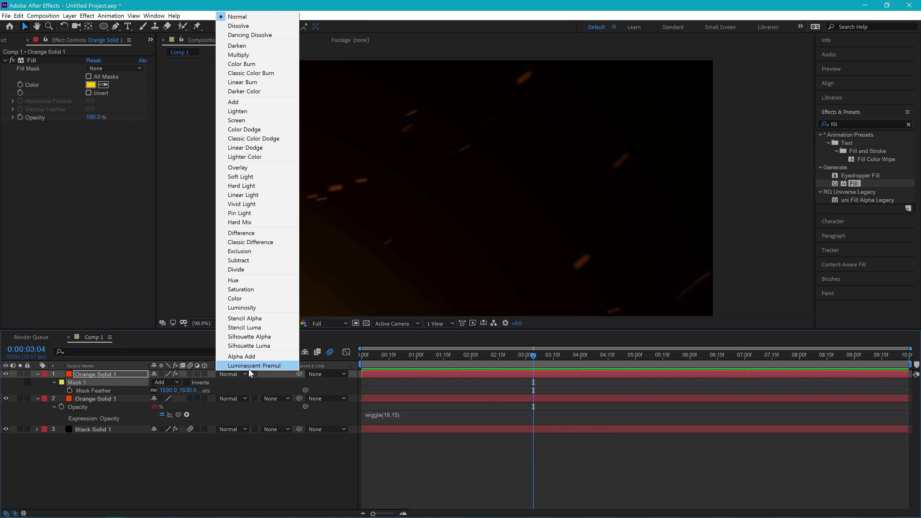
left_click(271, 103)
left_click(244, 375)
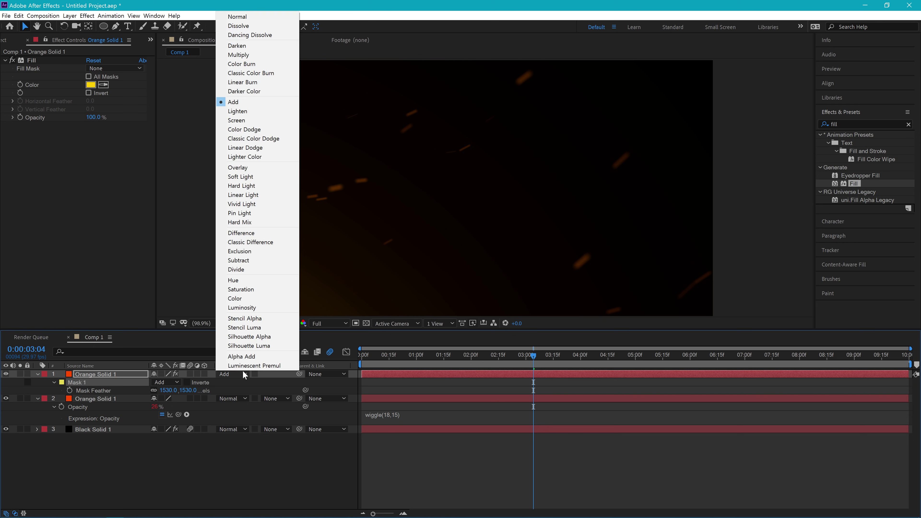
left_click(236, 103)
left_click(241, 398)
left_click(233, 126)
key("space")
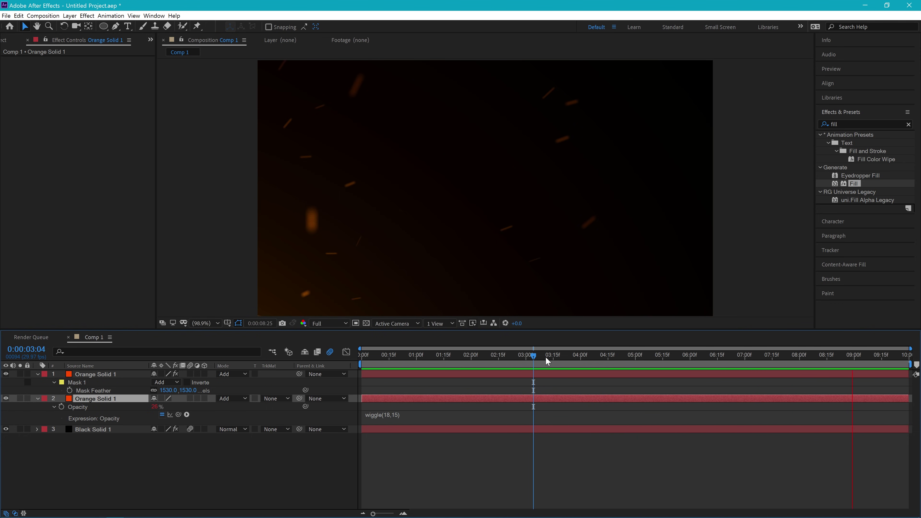
left_click_drag(478, 352, 414, 348)
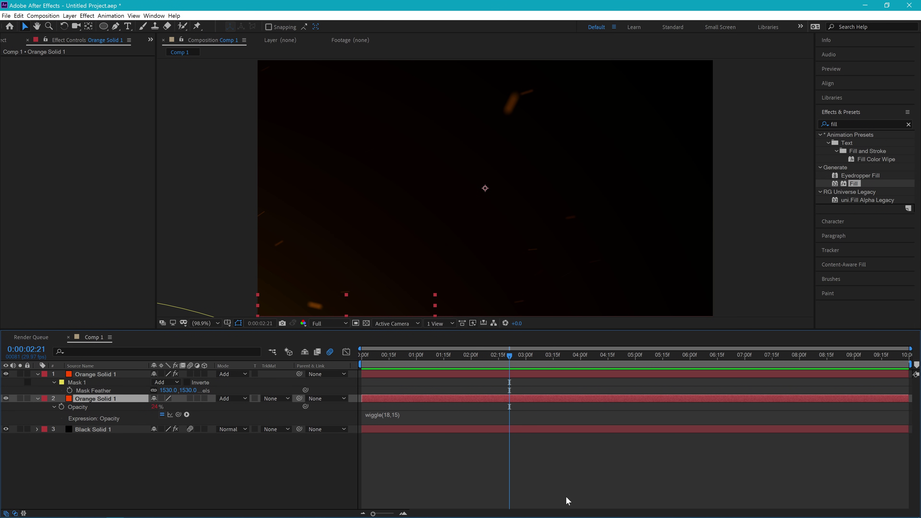
Add an adjustment layer above all the other layers in Comp 1
left_click(566, 482)
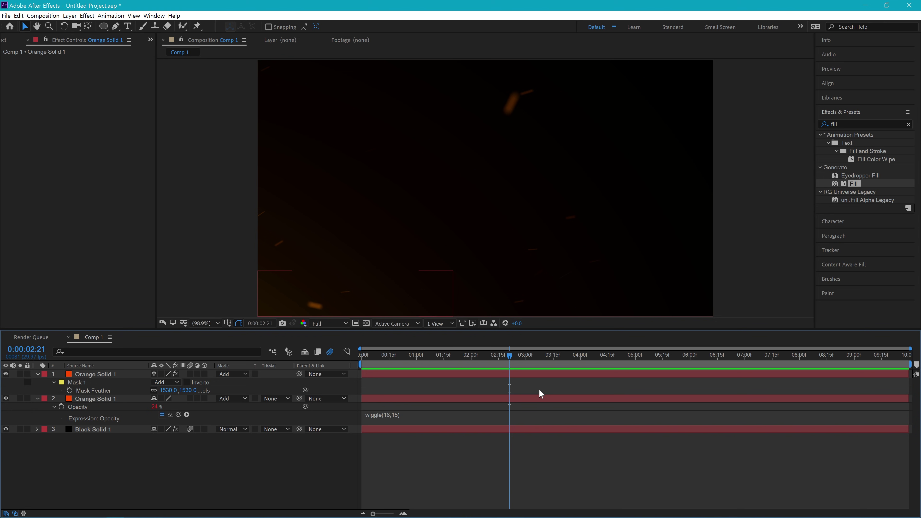
key("ctrl+alt+y")
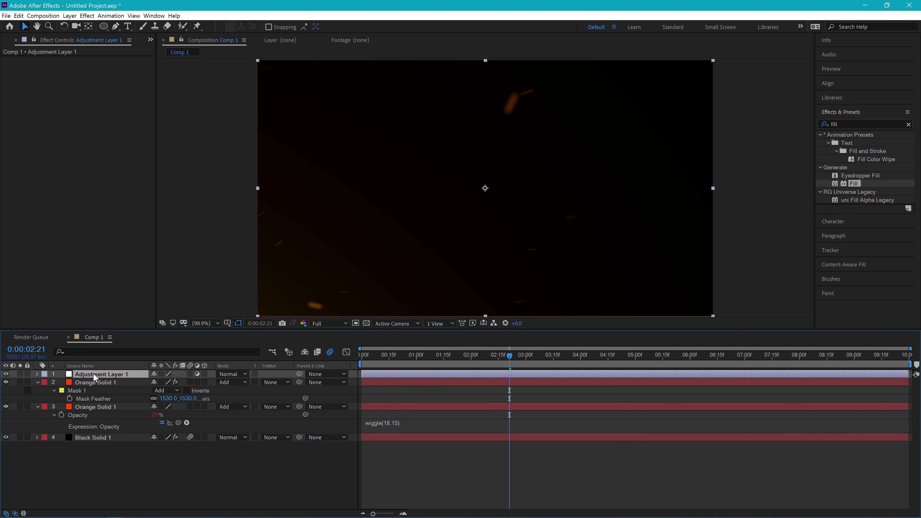
Move Adjustment Layer 1 beneath both Orange Solid 1 layers, directly above Black Solid 1
left_click_drag(99, 371, 74, 428)
left_click(85, 438)
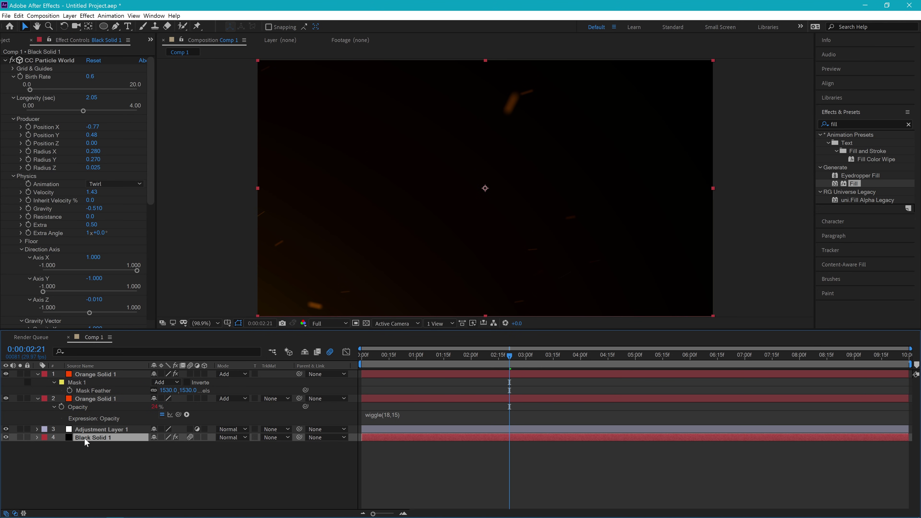
left_click(98, 429)
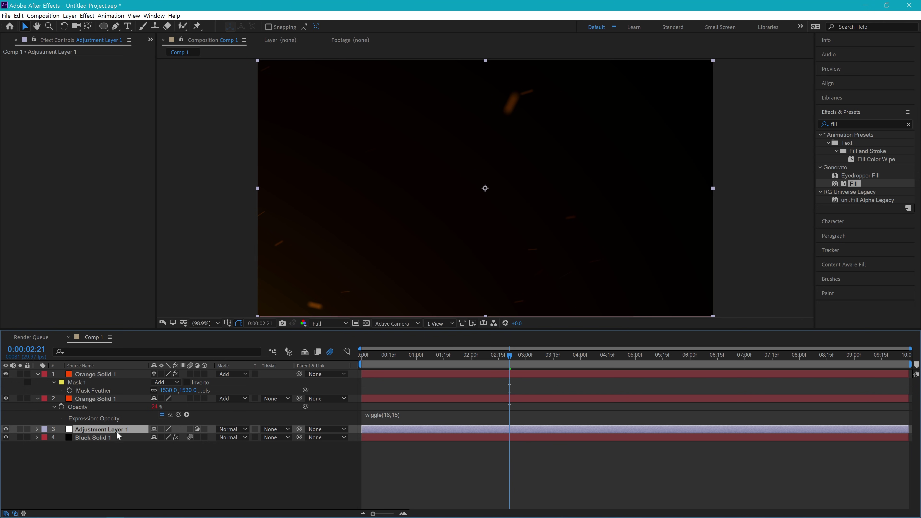
Find the Glow effect and apply it to Adjustment Layer 1
left_click(845, 124)
type("glow")
left_click_drag(855, 266, 112, 122)
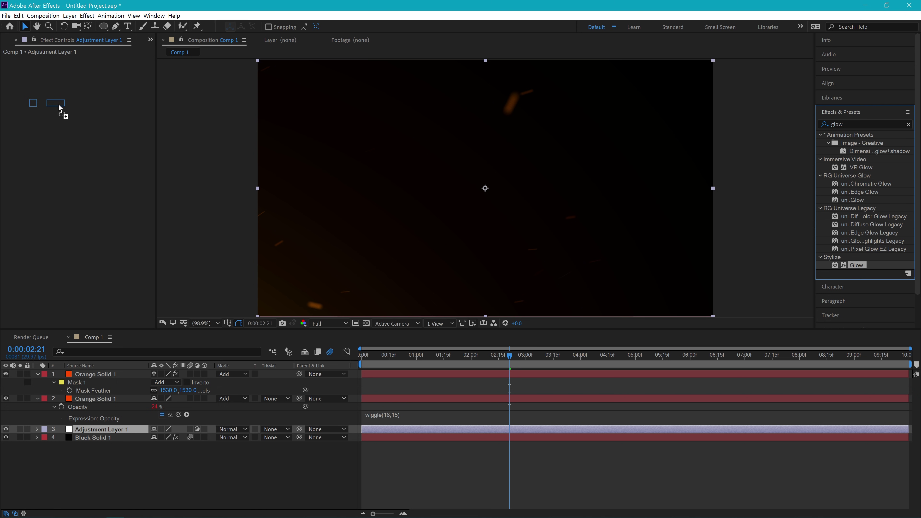
Set the Glow Threshold to 45.9% and the Glow Radius to 48, and preview the glowing particles
left_click_drag(54, 136, 82, 155)
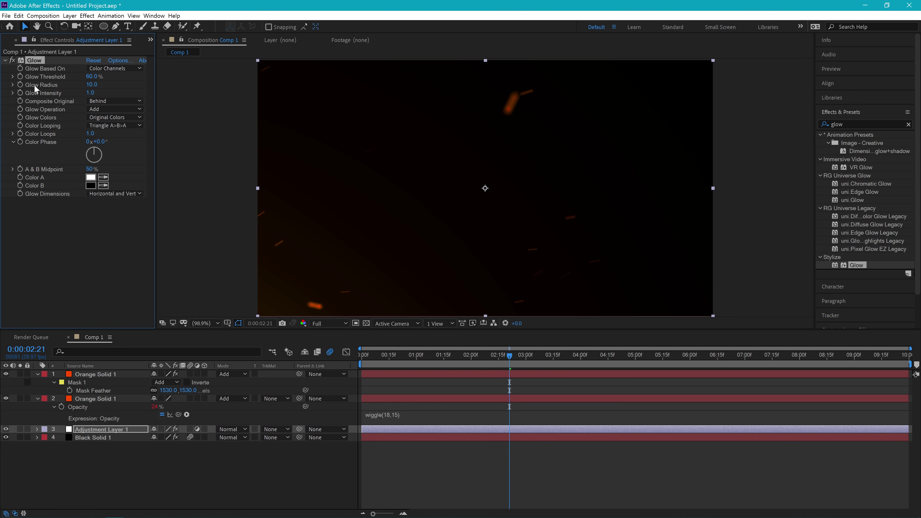
left_click_drag(92, 84, 103, 85)
key("space")
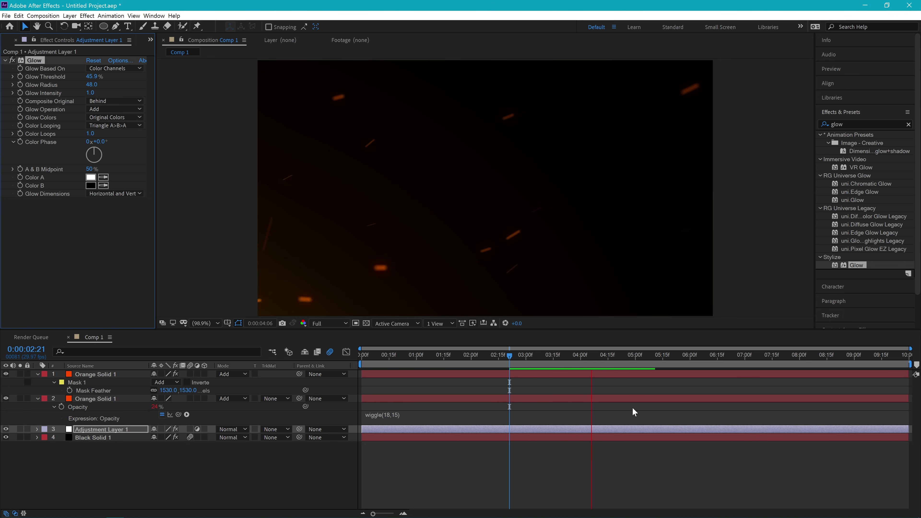
left_click(514, 359)
key("space")
Set the particle Birth Size to 0.110 in the CC Particle World effect of Black Solid 1
left_click(103, 397)
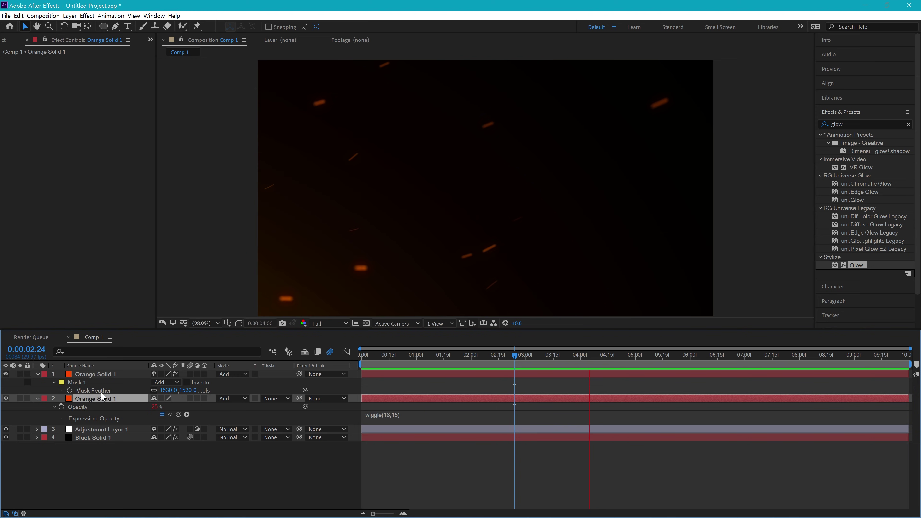
left_click(111, 374)
left_click(105, 438)
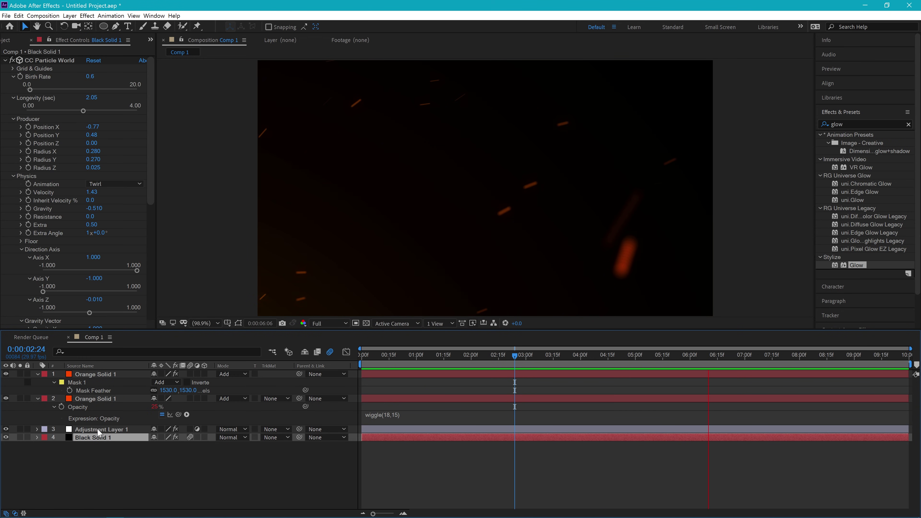
left_click_drag(150, 59, 187, 298)
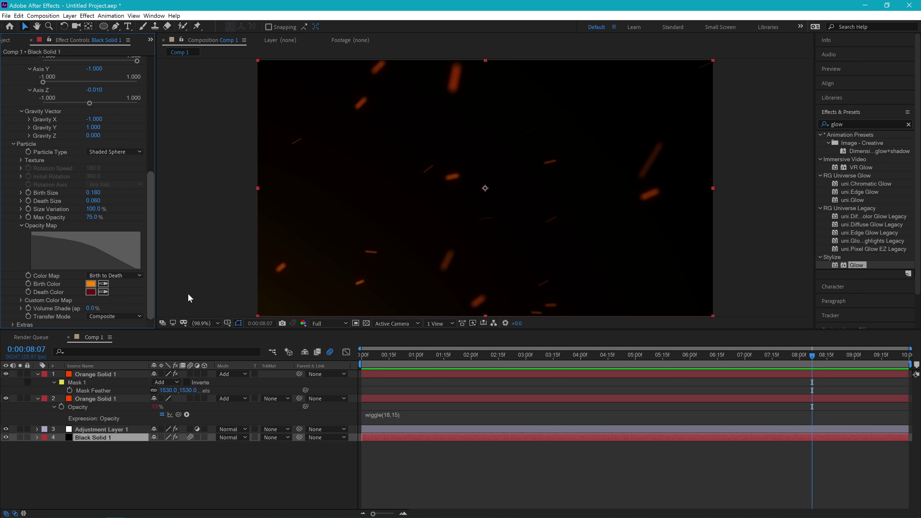
left_click_drag(144, 183, 137, 217)
left_click_drag(93, 192, 90, 194)
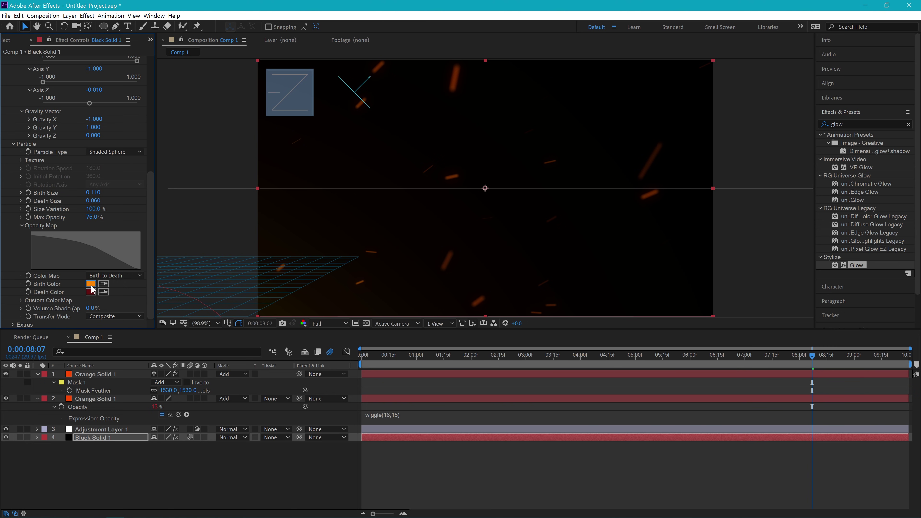
Set the particles' Birth Color to the orange FF9300 and preview the animation from the first frame
left_click(91, 284)
left_click_drag(572, 440, 574, 446)
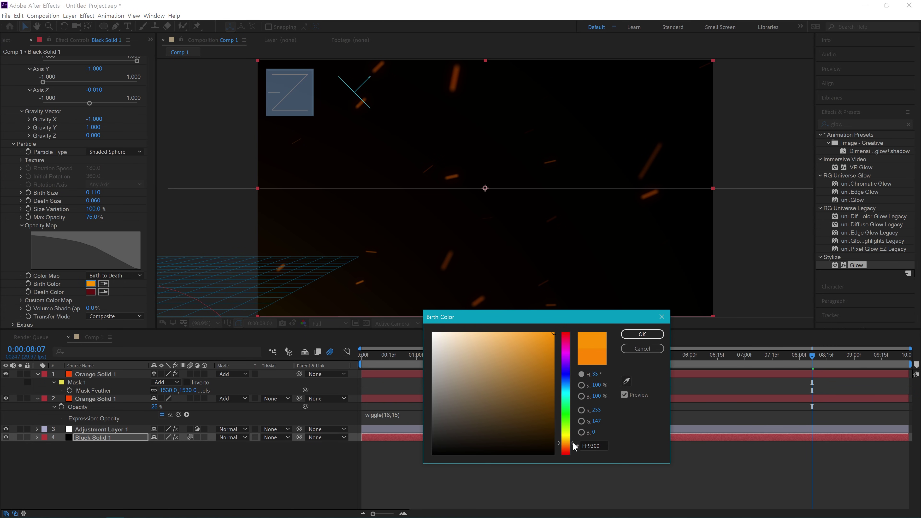
left_click(642, 334)
key("space")
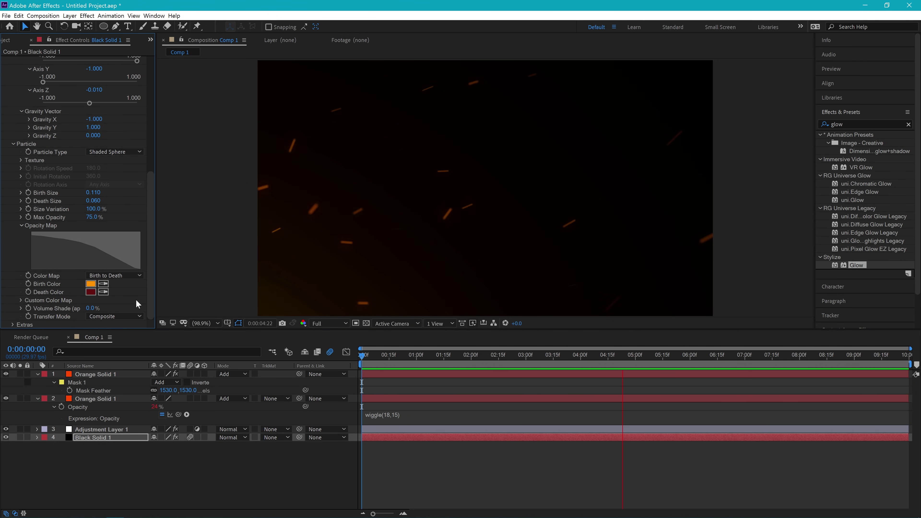
Raise the CC Particle World Birth Rate to 3.6 and preview the denser embers
left_click_drag(150, 295, 149, 116)
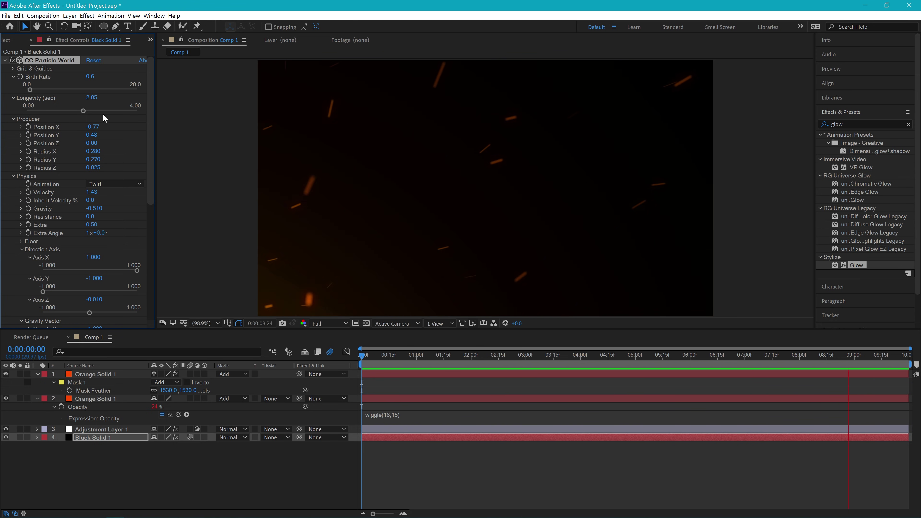
left_click(467, 355)
left_click(528, 458)
left_click_drag(495, 357, 546, 361)
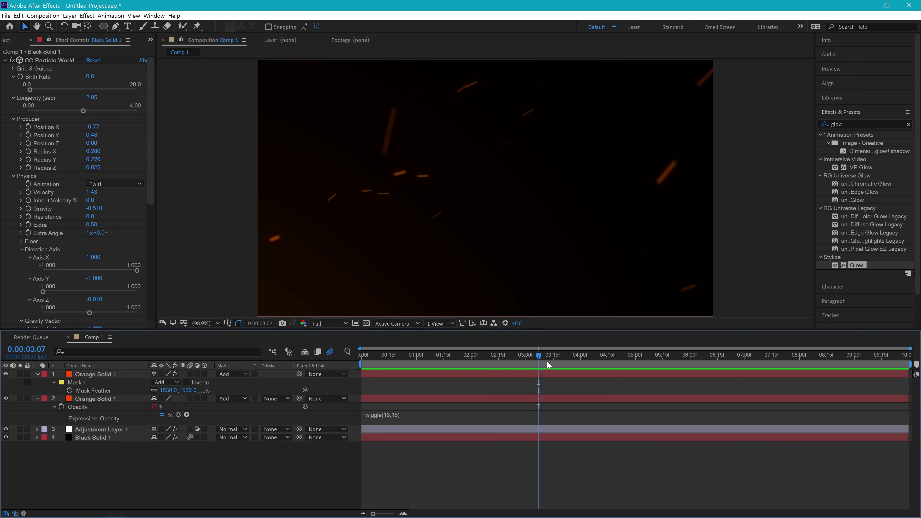
left_click_drag(29, 87, 46, 89)
key("space")
key("space")
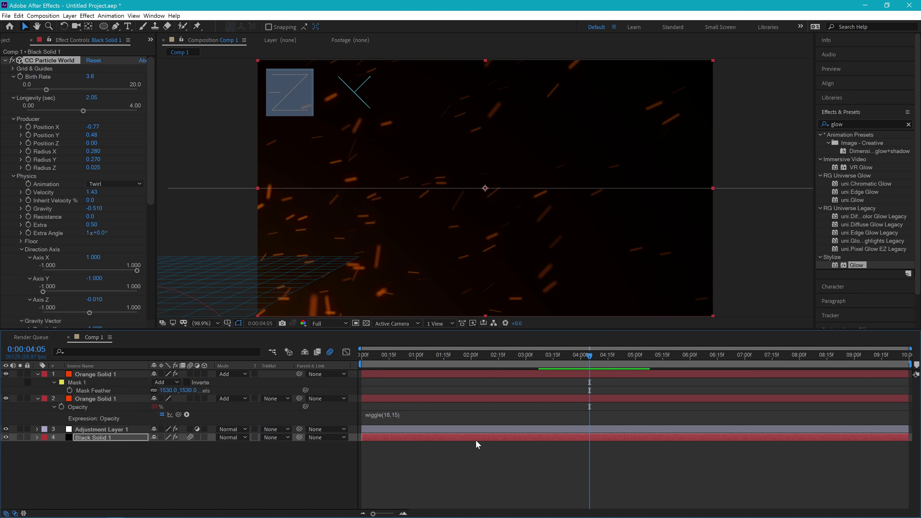
left_click(508, 458)
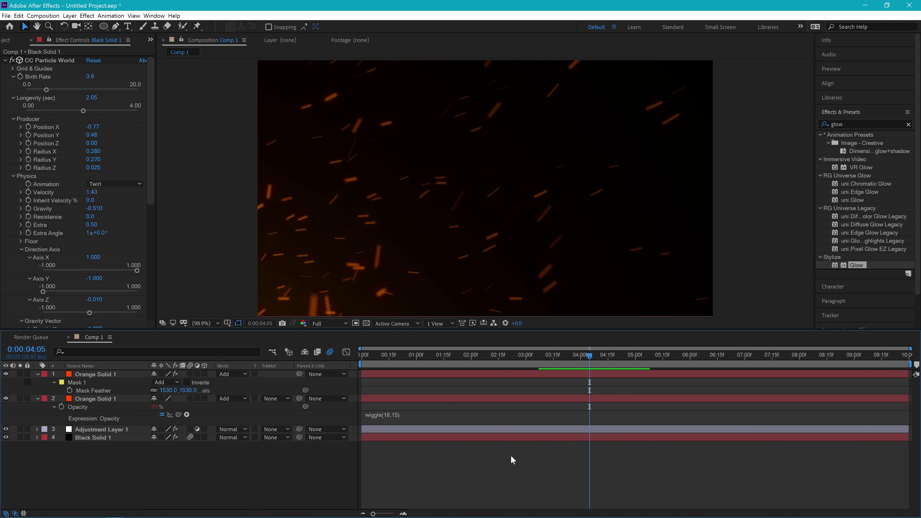
Add a second adjustment layer above all the other layers and apply the Hue/Saturation effect to it
key("ctrl+alt+y")
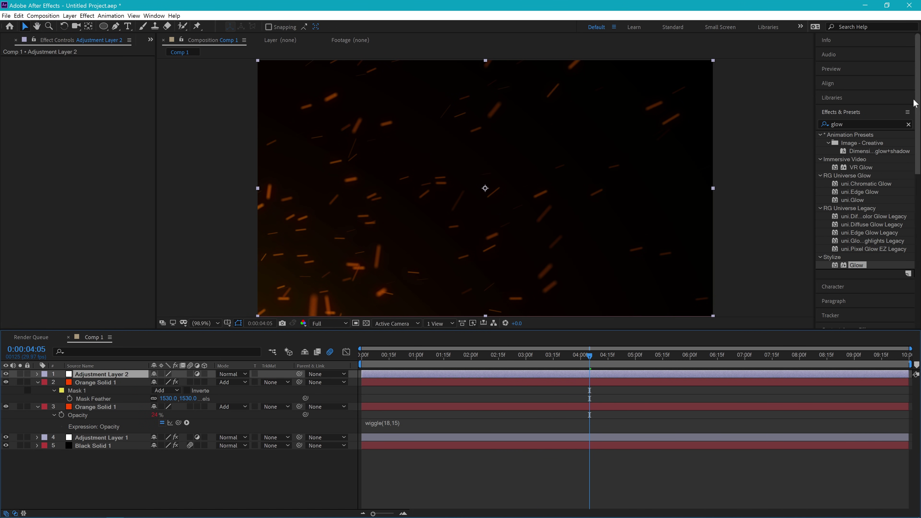
left_click(848, 125)
type("hue")
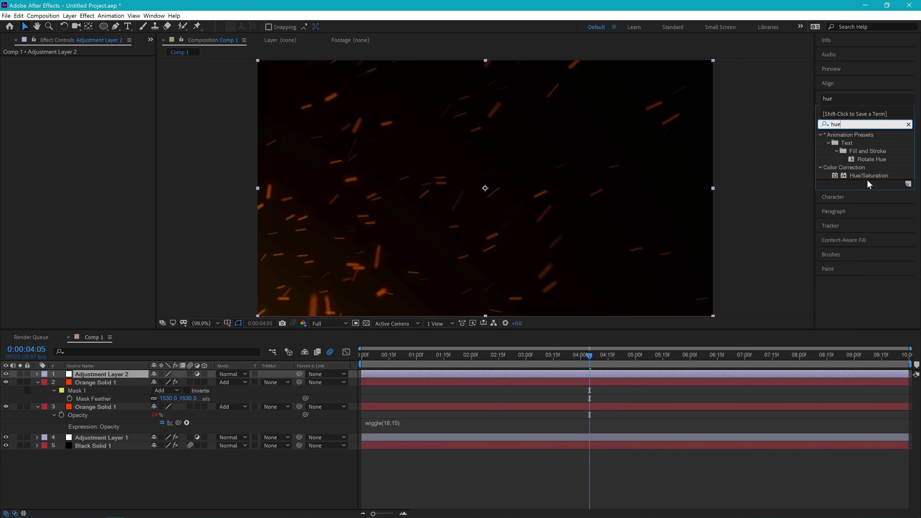
left_click_drag(867, 177, 577, 381)
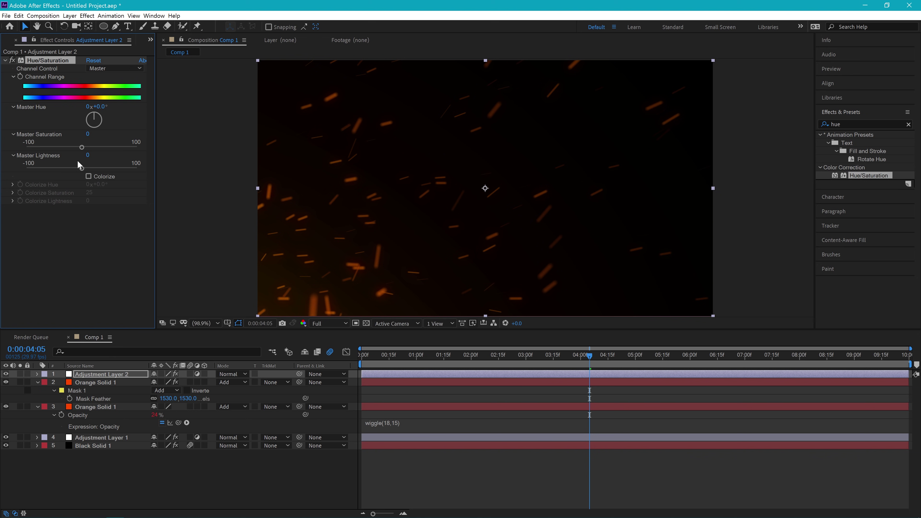
Set Master Hue to 184°, Master Saturation to -14 and Master Lightness to 55, and preview the recoloured particles
left_click_drag(95, 117, 115, 174)
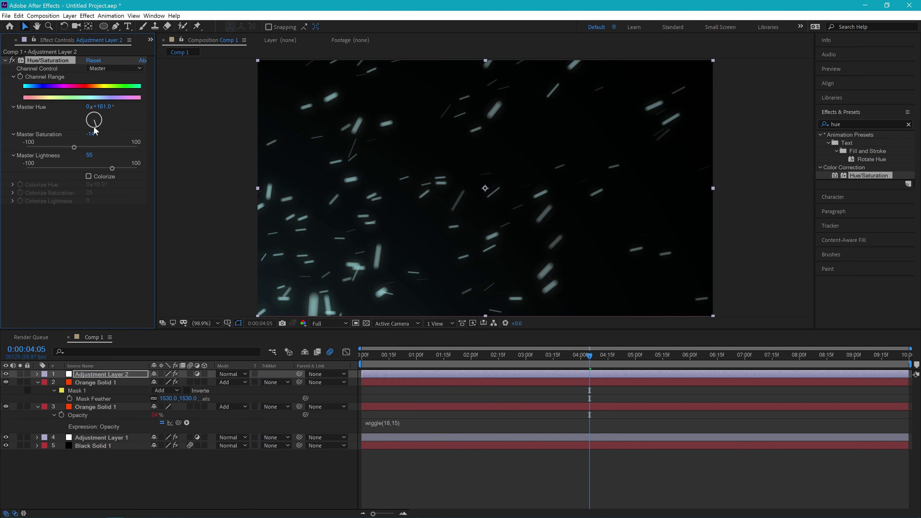
left_click_drag(94, 129, 95, 129)
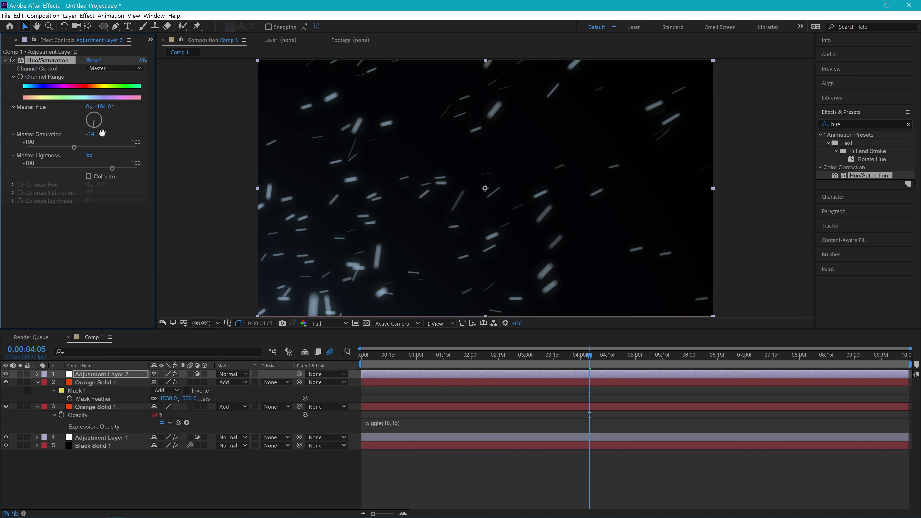
key("space")
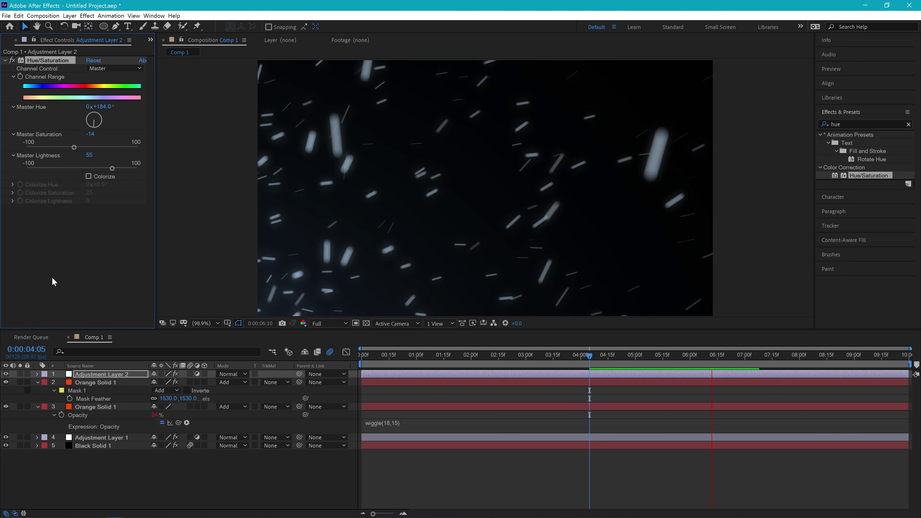
Set Black Solid 1's particle Birth Rate to 2.2, Longevity to 1.69 and Birth Size to 0.040, and preview the animation
left_click(99, 445)
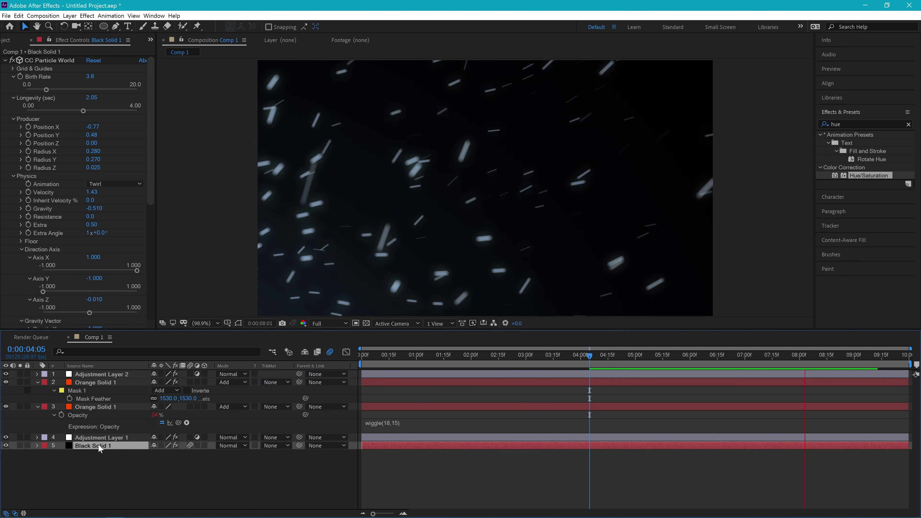
left_click(118, 438)
left_click(100, 447)
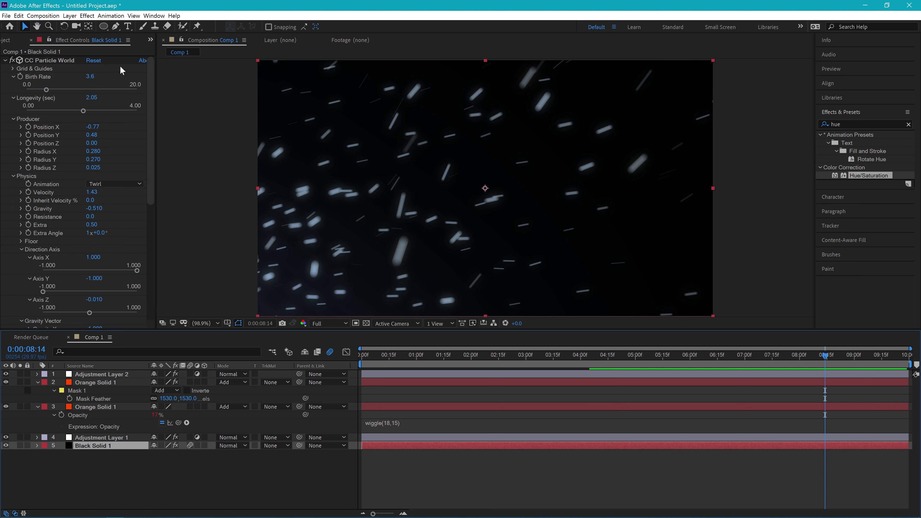
left_click_drag(47, 88, 39, 90)
left_click(73, 110)
scroll(83, 211, "down", 5)
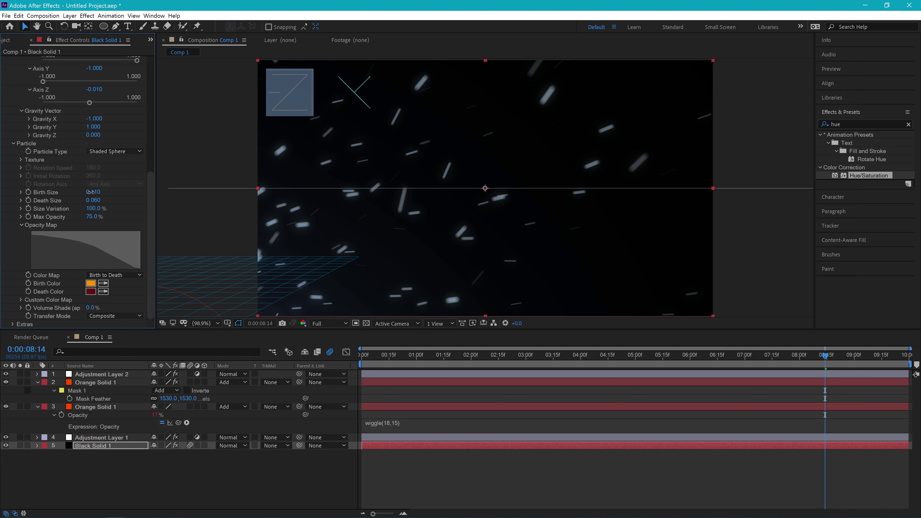
key("space")
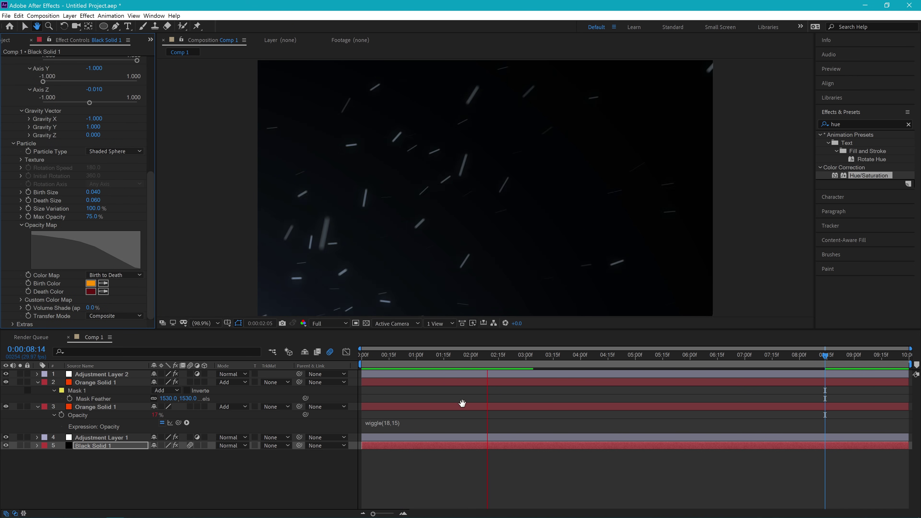
Hide Adjustment Layer 2 and preview the original ember colours from 0:00:03:17
left_click(111, 374)
key("space")
left_click(109, 381)
left_click(107, 445)
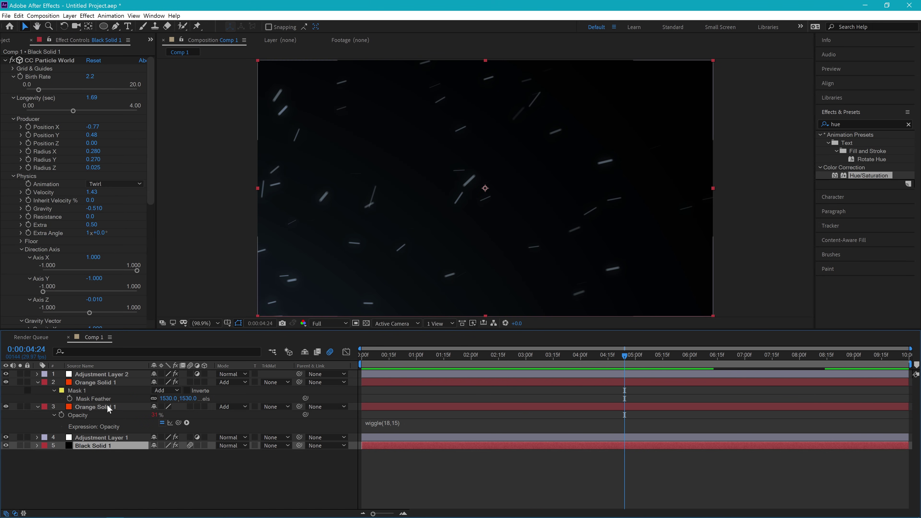
key("space")
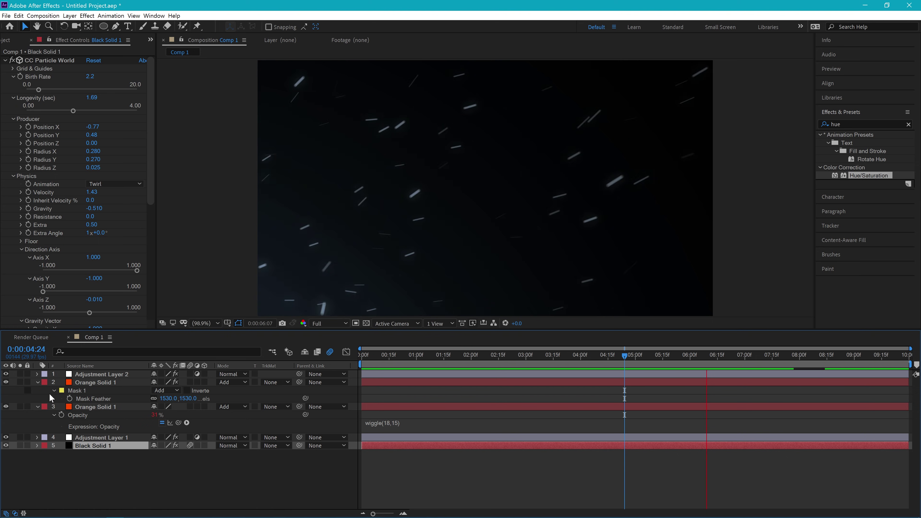
left_click(6, 374)
left_click(557, 358)
key("space")
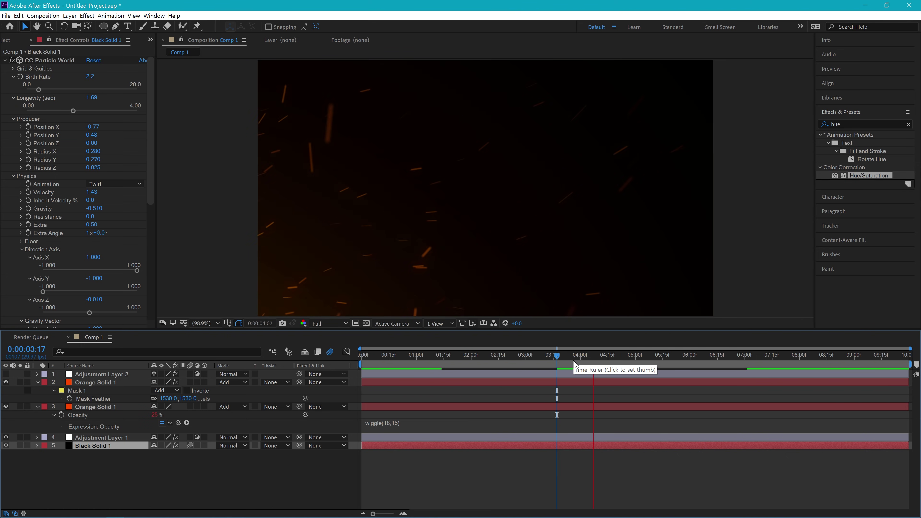